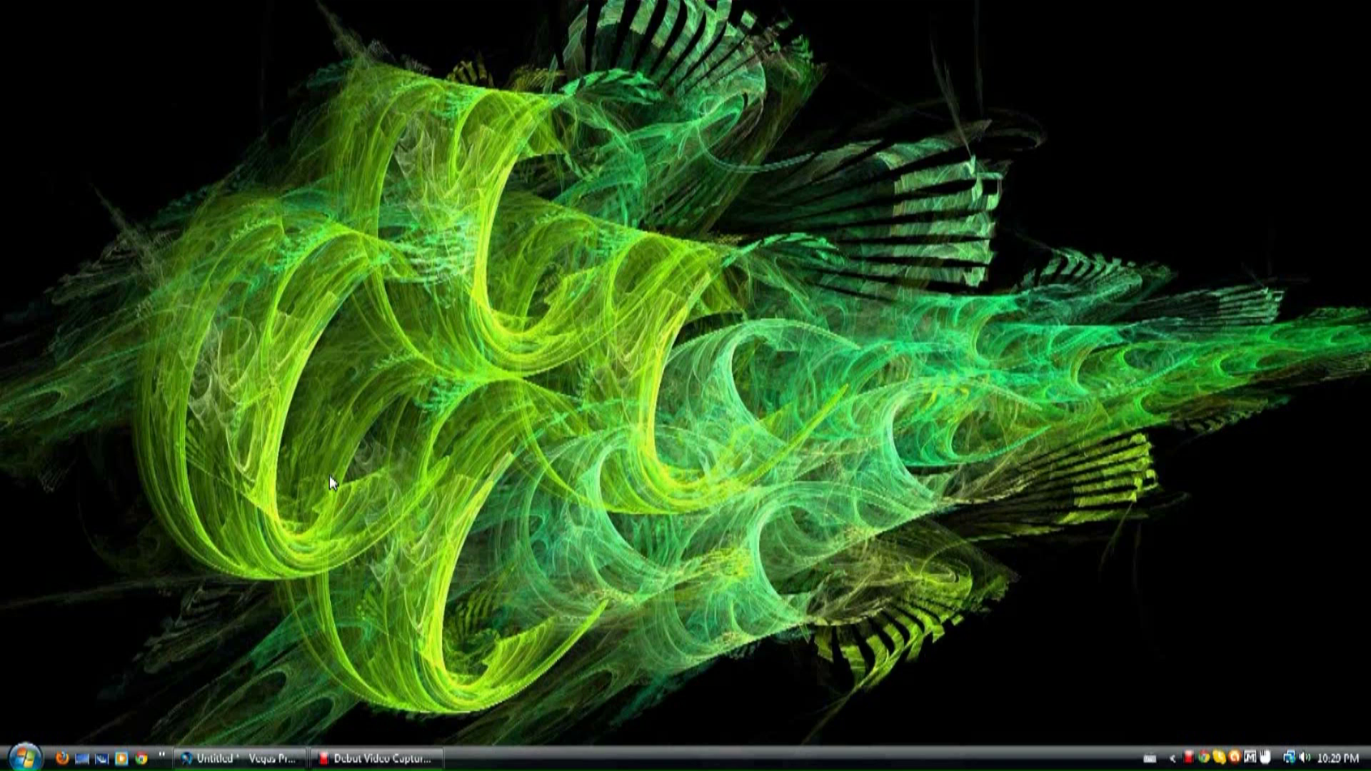
Bring Vegas Pro back on screen and select the first clip on the timeline.
mouse_move(238, 759)
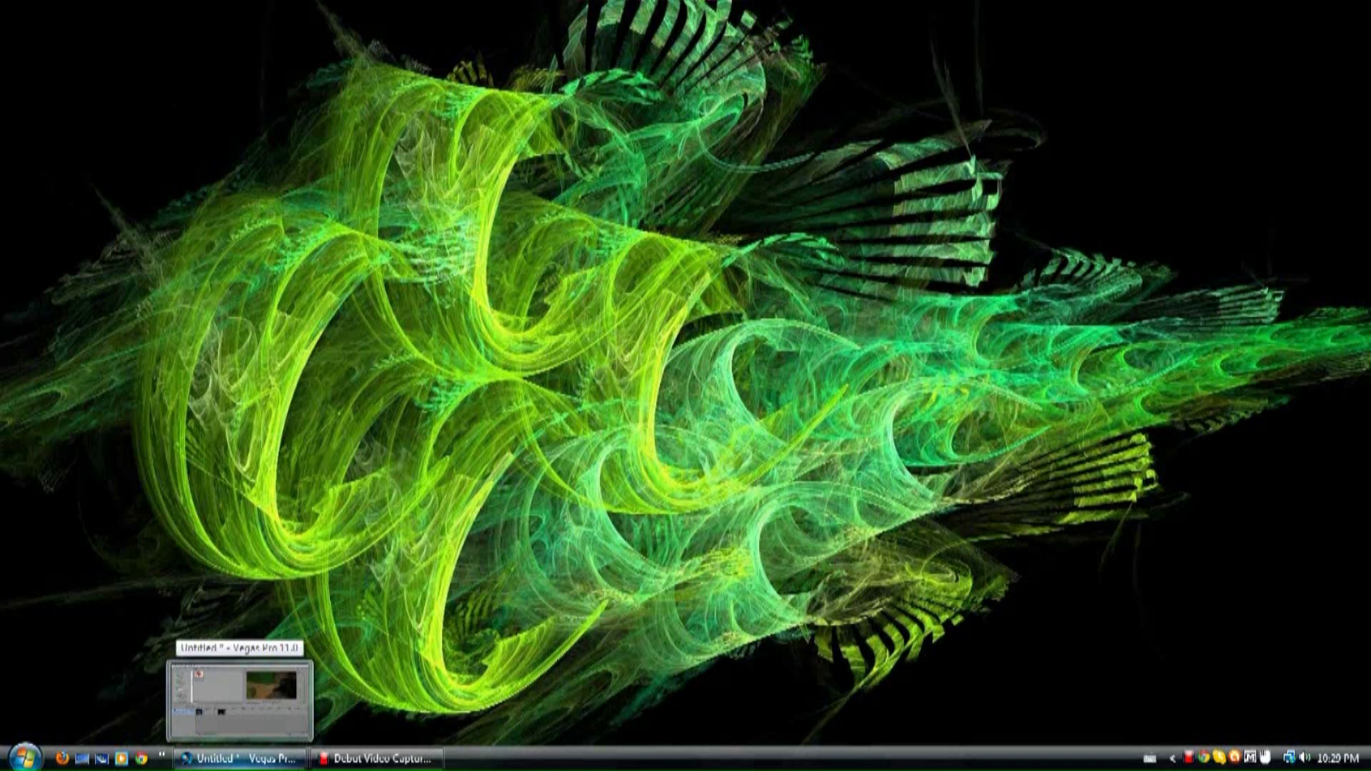
click(239, 759)
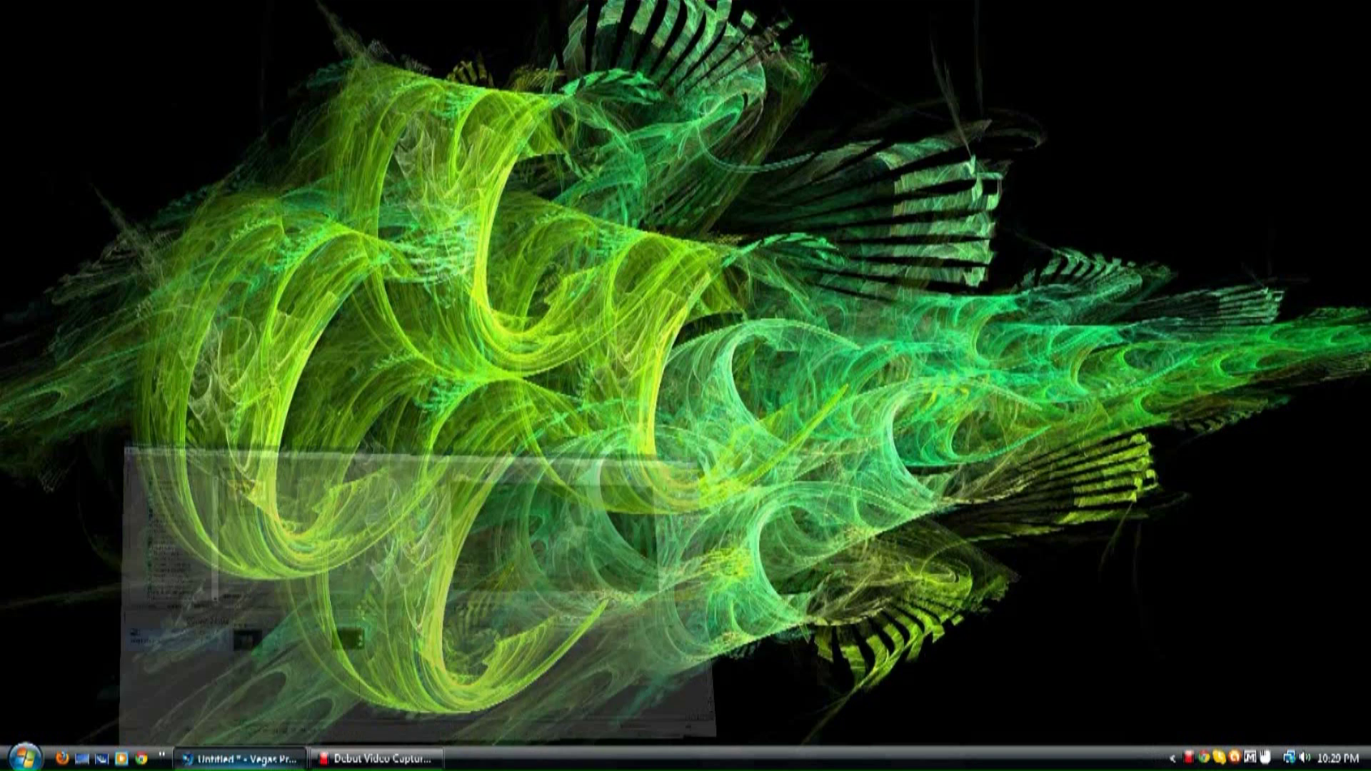
click(309, 483)
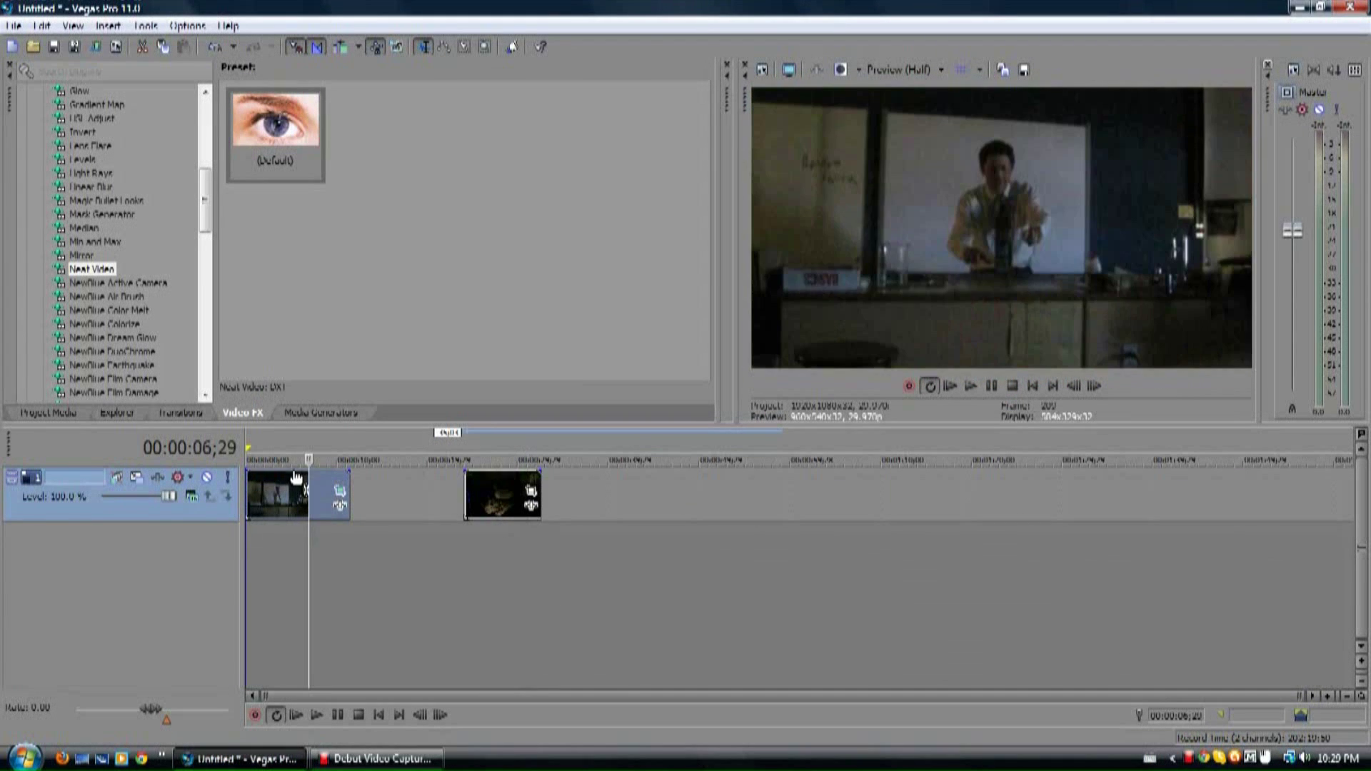
click(339, 490)
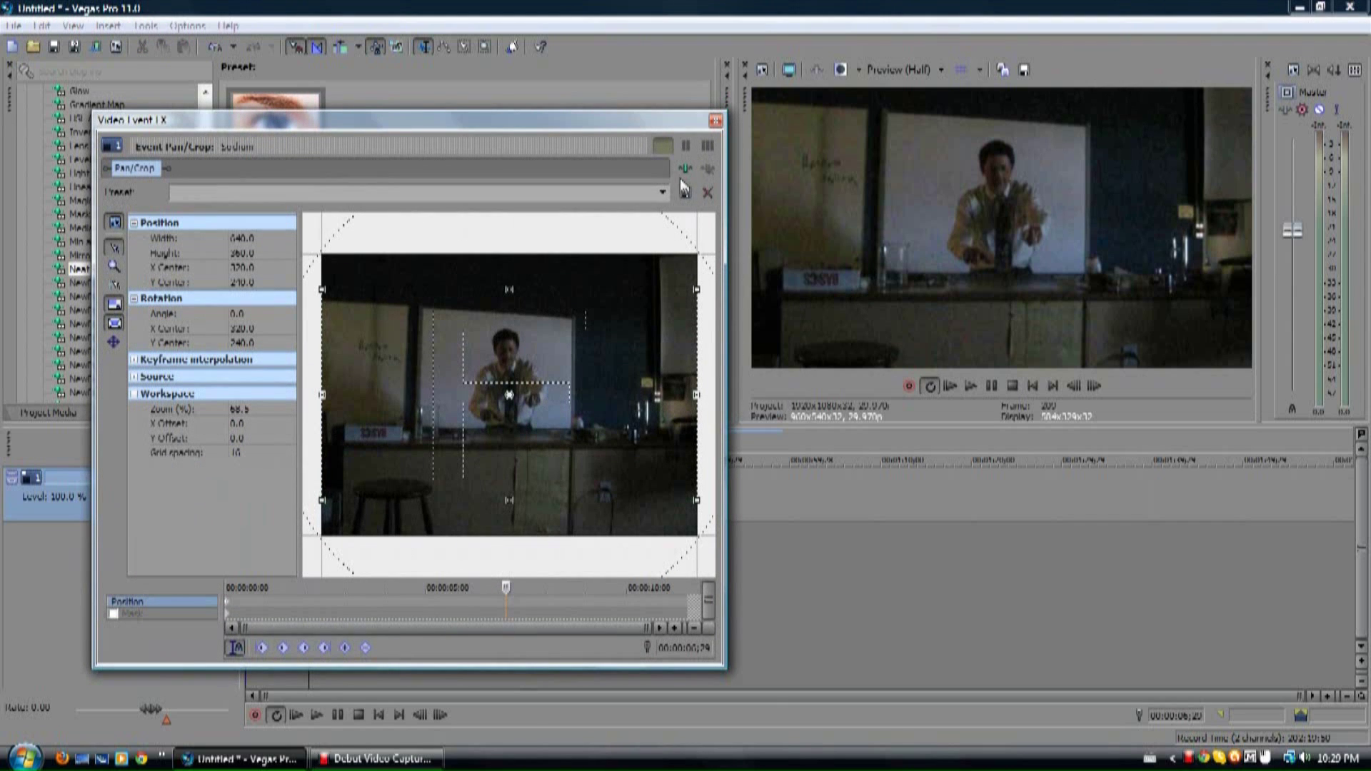
click(715, 120)
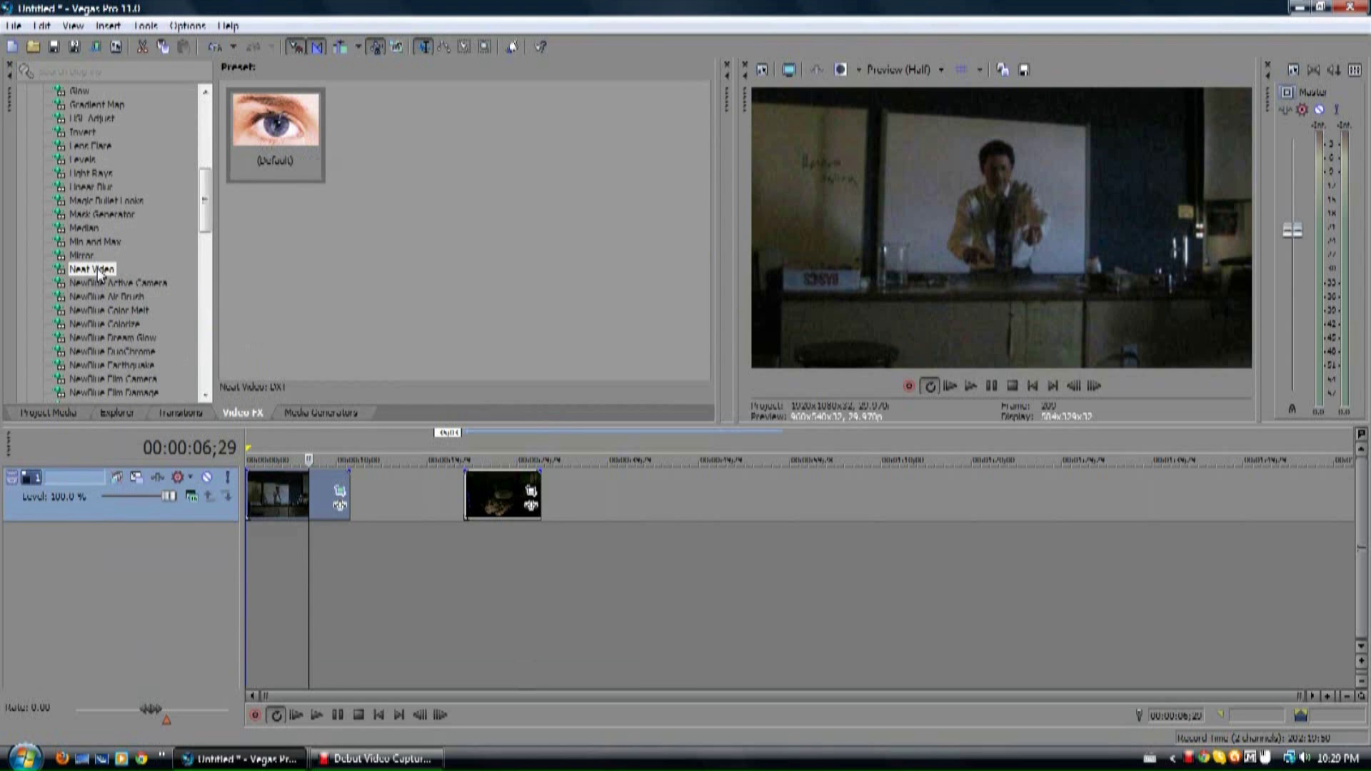
Drop the Neat Video Default preset from Video FX onto the first clip.
click(267, 129)
drag(267, 128, 286, 505)
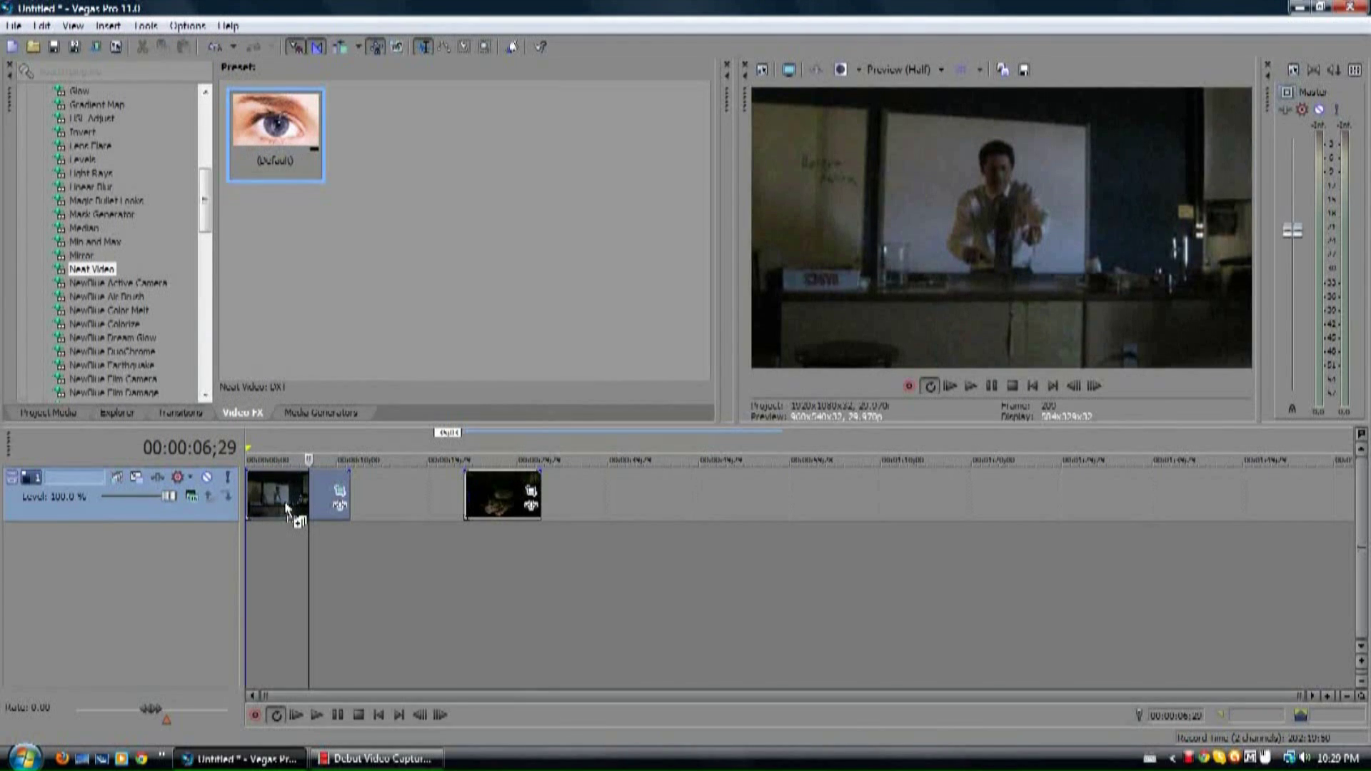
drag(285, 509, 286, 509)
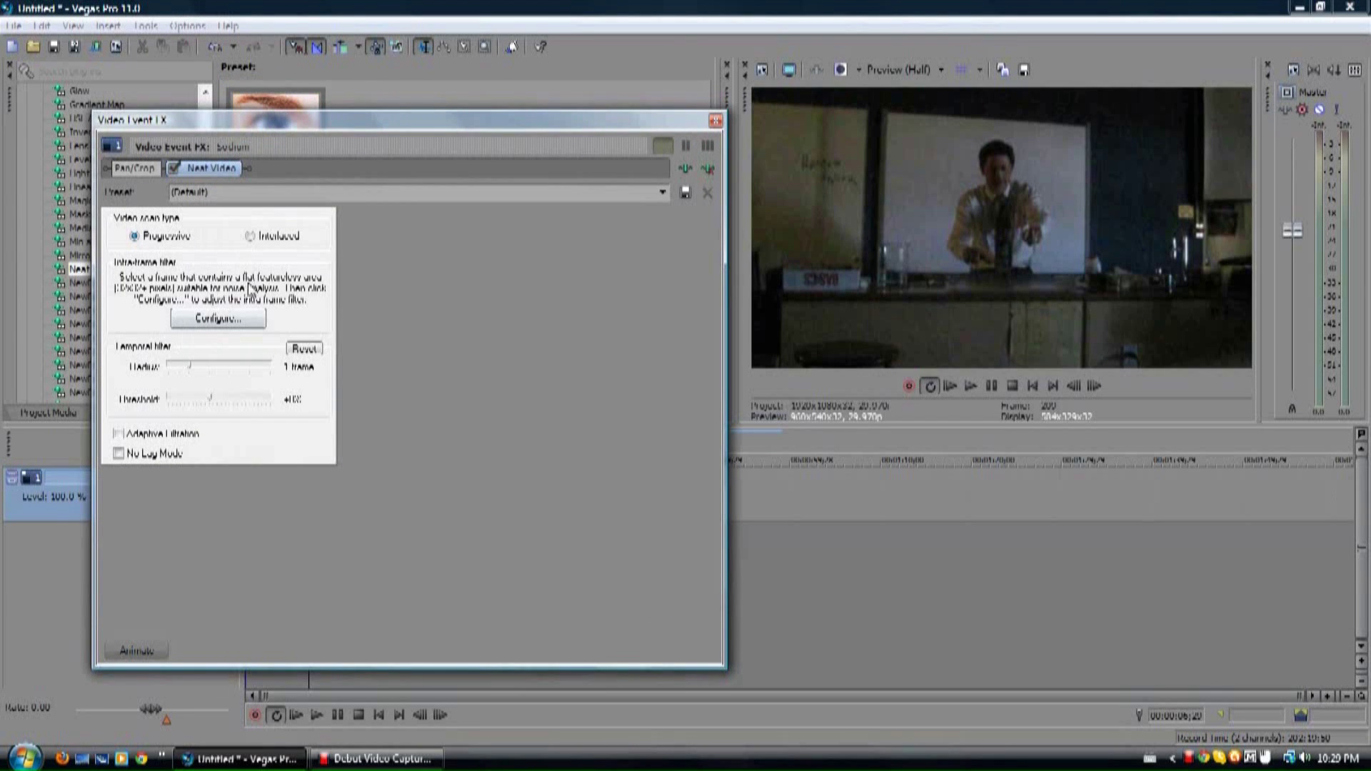
In Neat Video, sample the flat dark wall and auto-profile the first clip's noise to 68% quality.
click(222, 321)
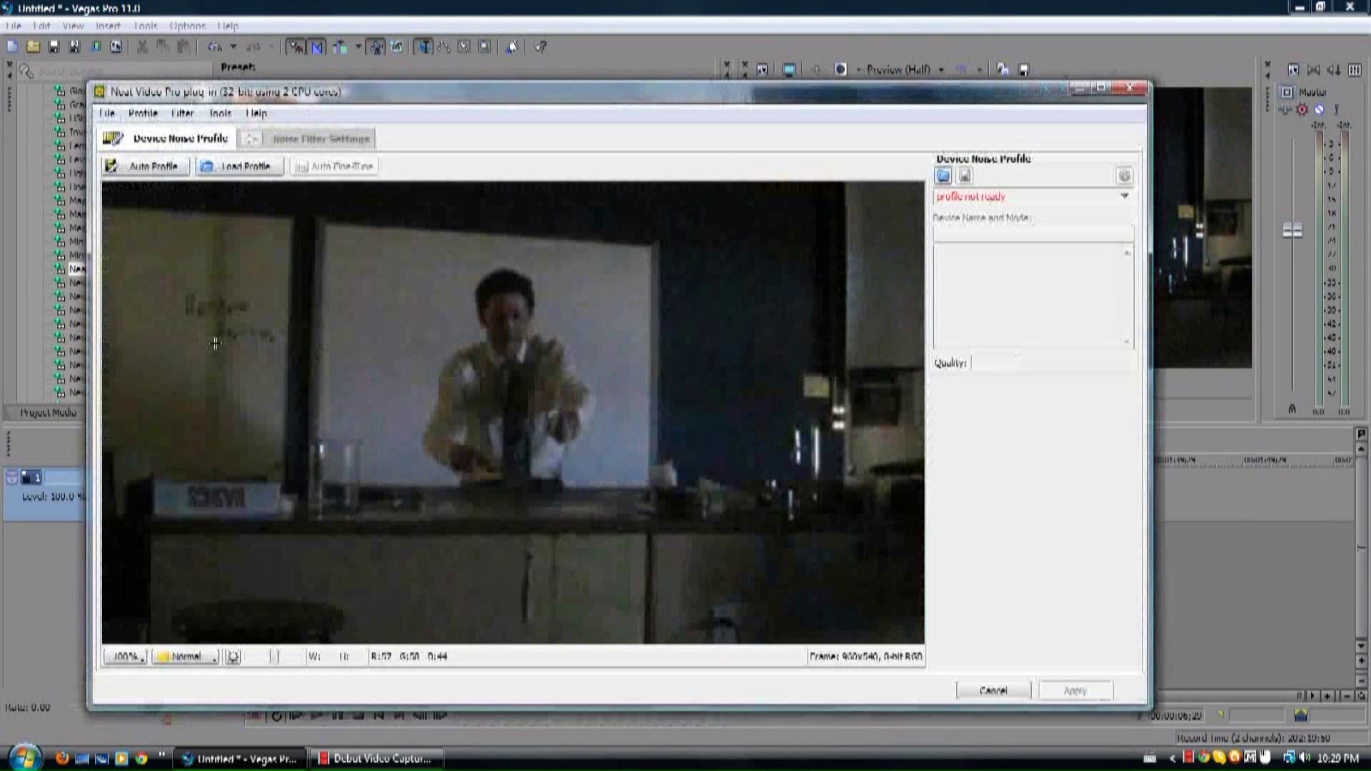
mouse_move(674, 259)
mouse_down()
mouse_move(714, 377)
mouse_move(795, 415)
mouse_up()
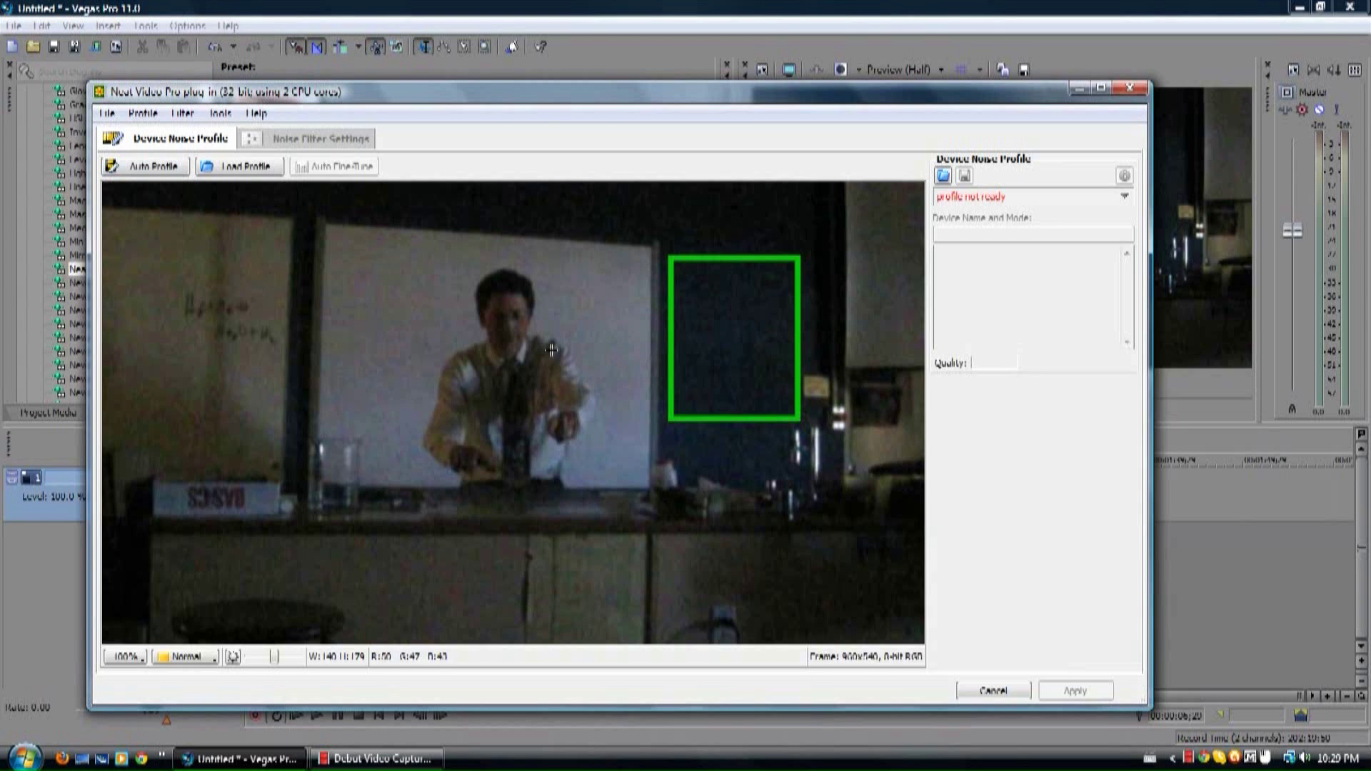
click(174, 167)
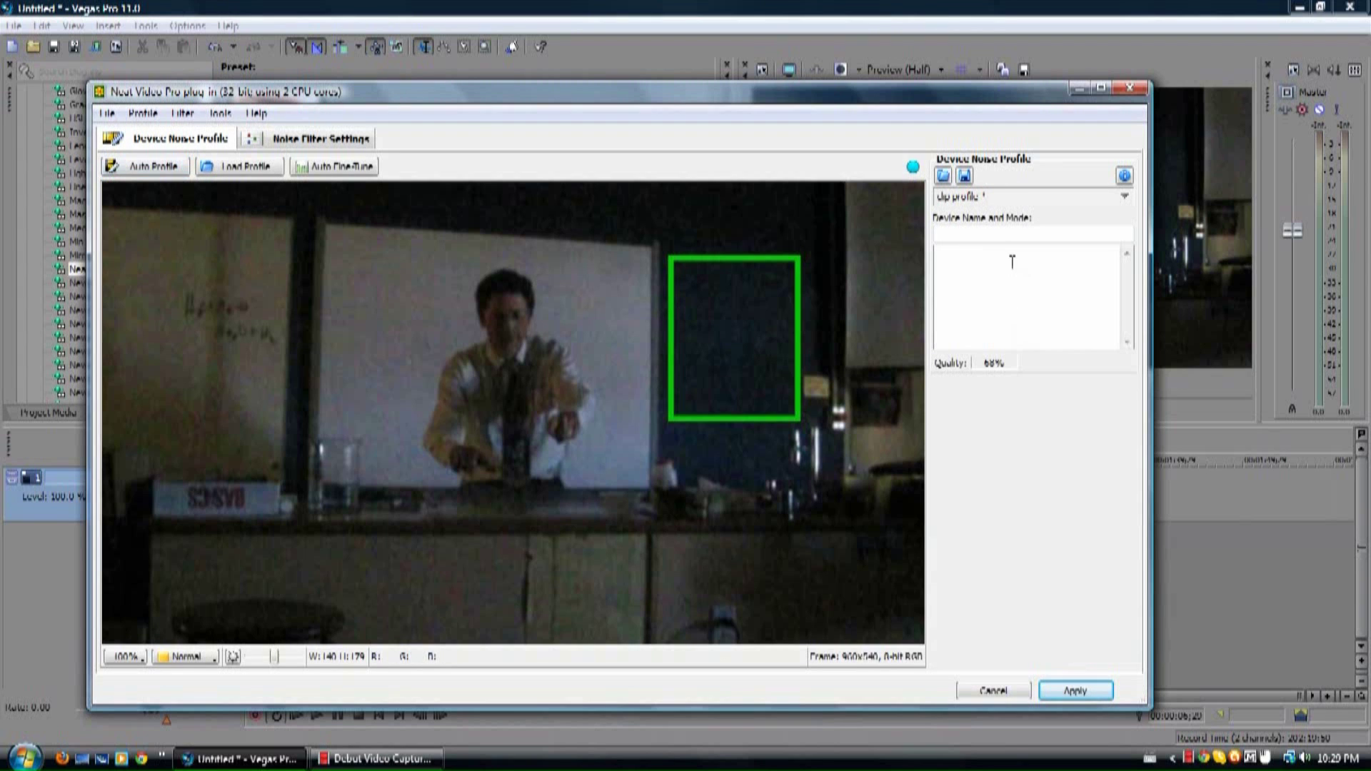
click(327, 147)
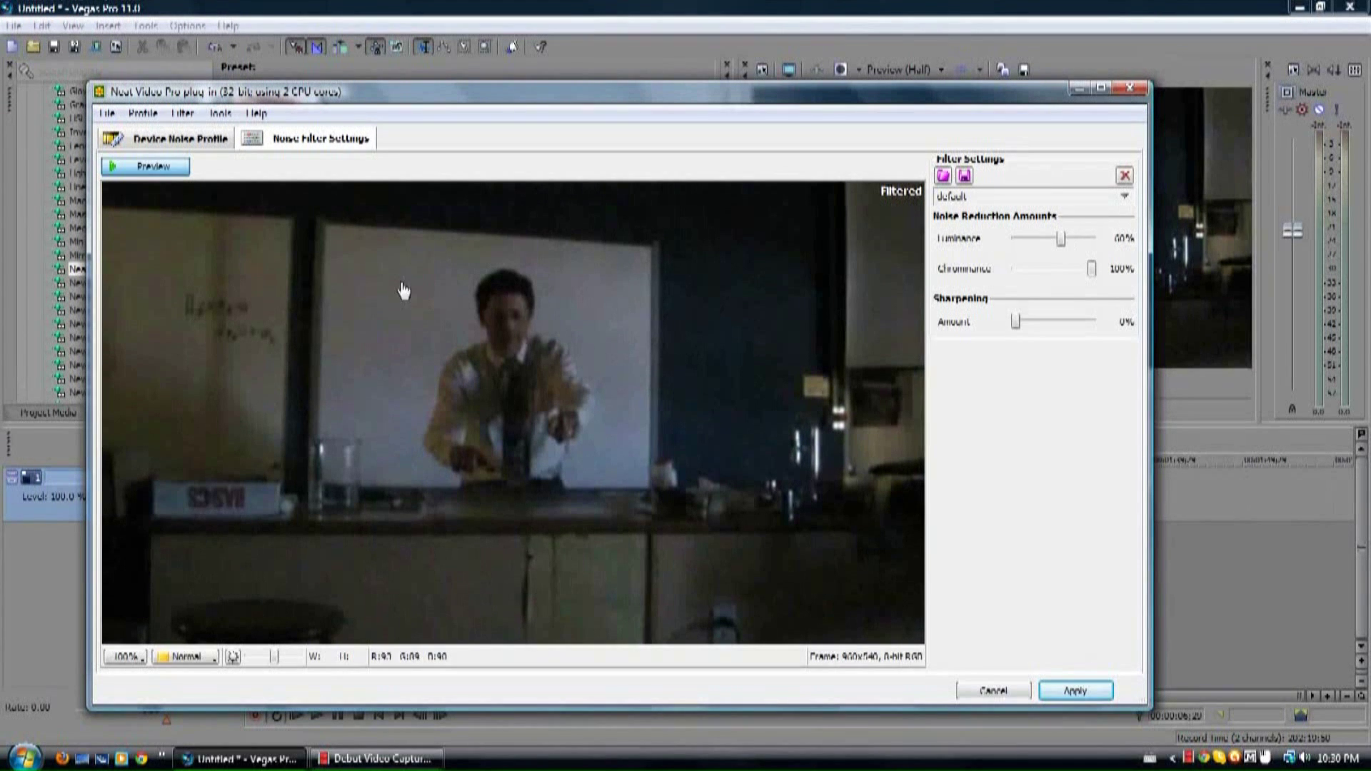
Try the Sharpen only preset, then settle on Remove only half of noise (luminance 50%, chrominance 100%).
click(207, 146)
click(263, 142)
click(1125, 197)
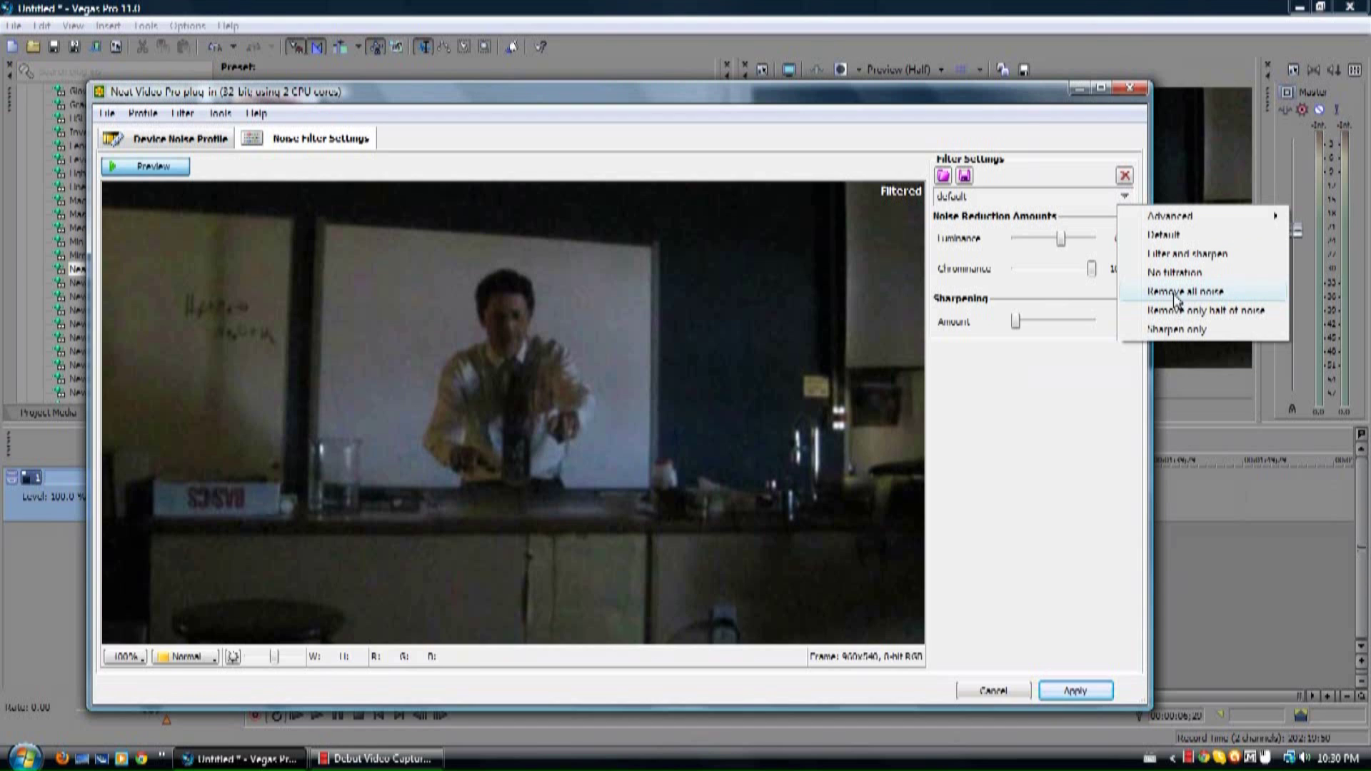
click(1177, 330)
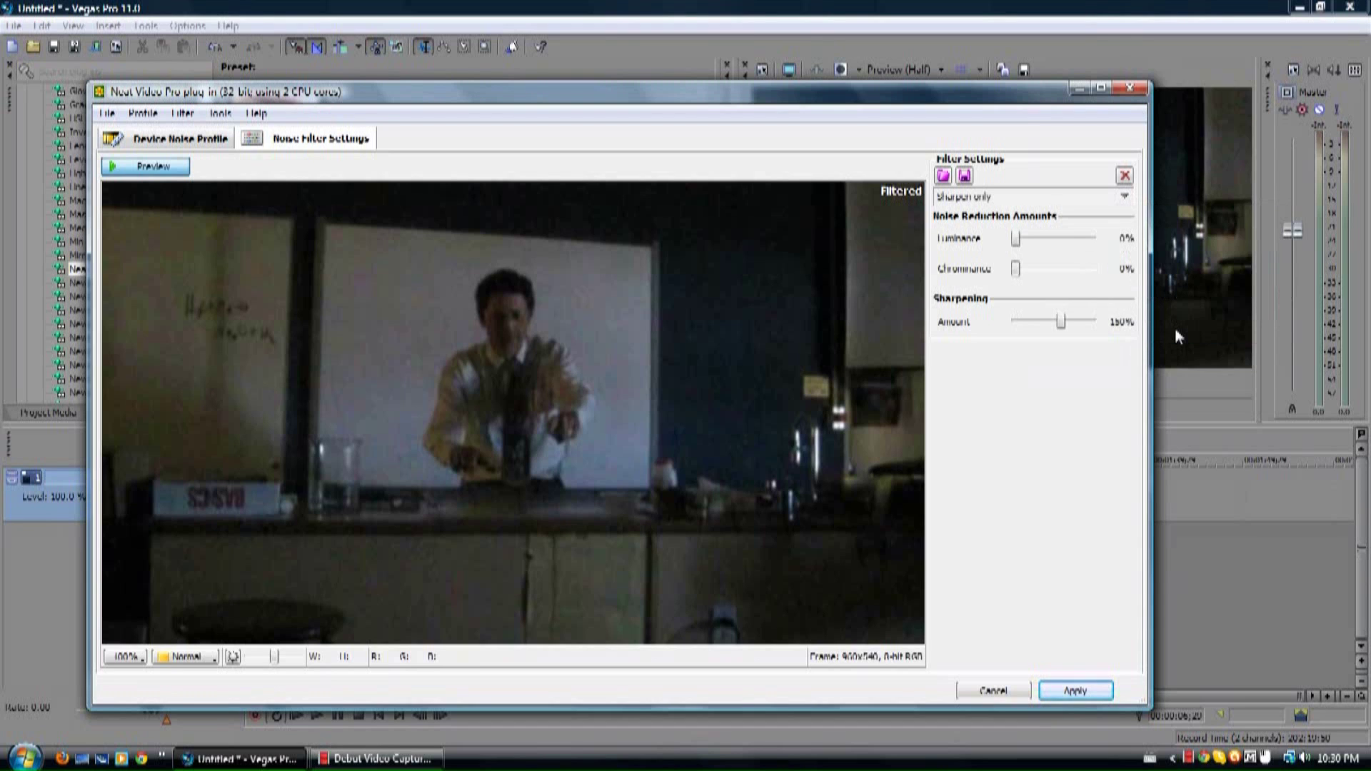
click(1123, 198)
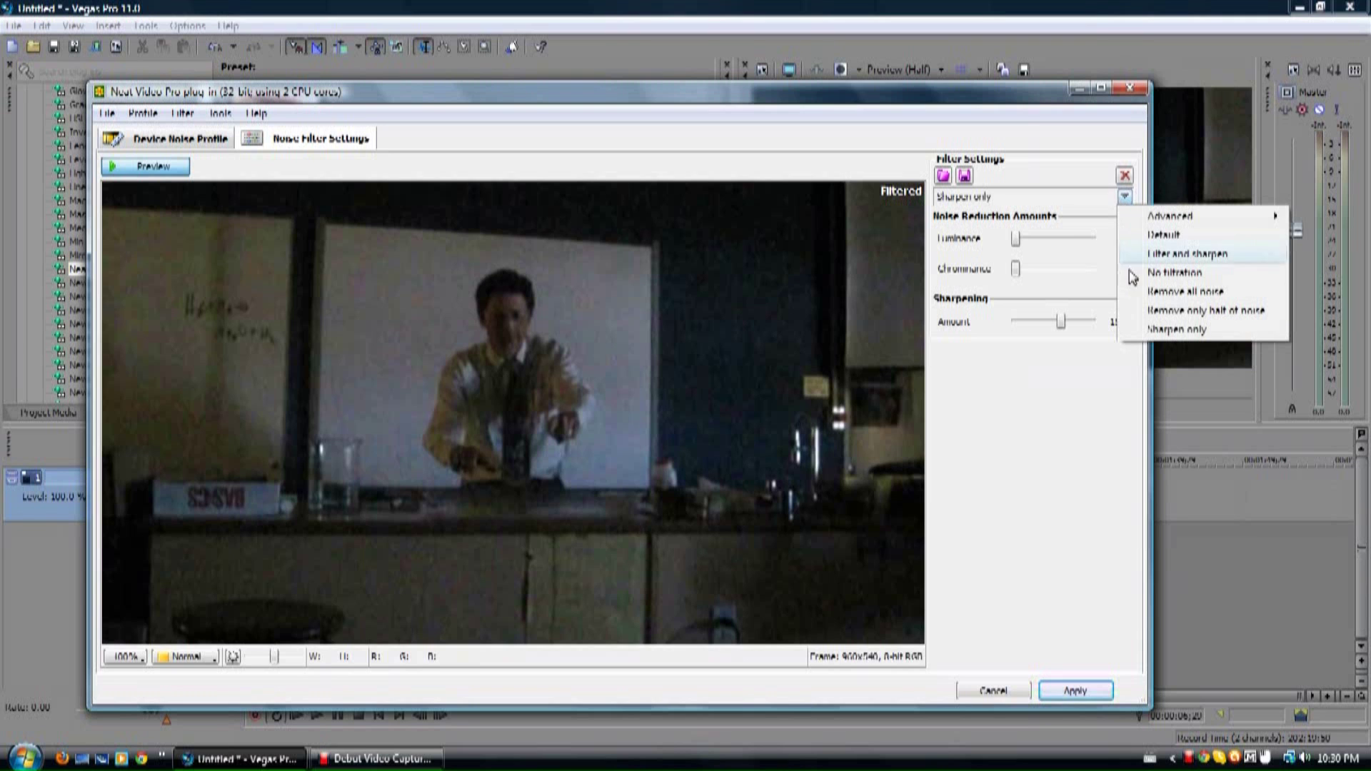
click(1183, 310)
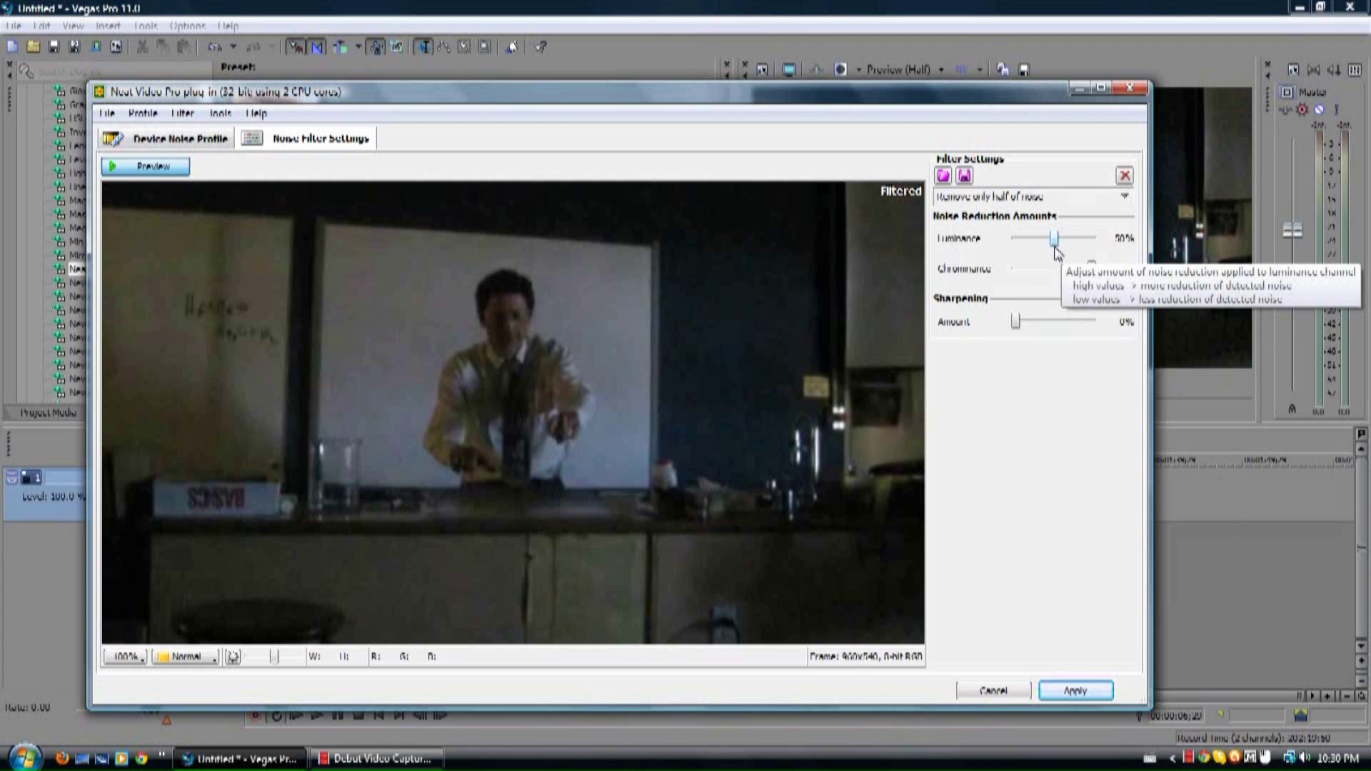
Compare filter presets, raising luminance to 100% and sharpening to 250% along the way.
drag(1054, 240, 1151, 263)
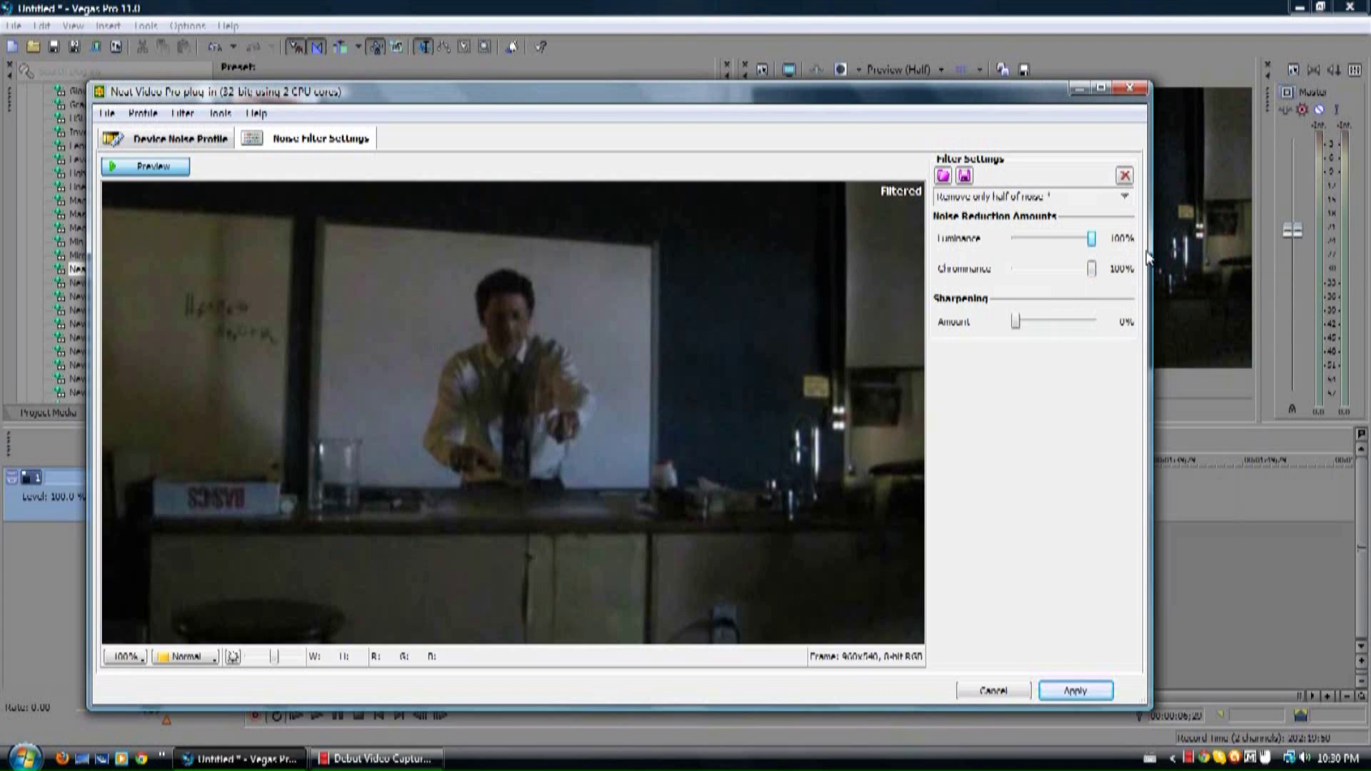
click(1125, 197)
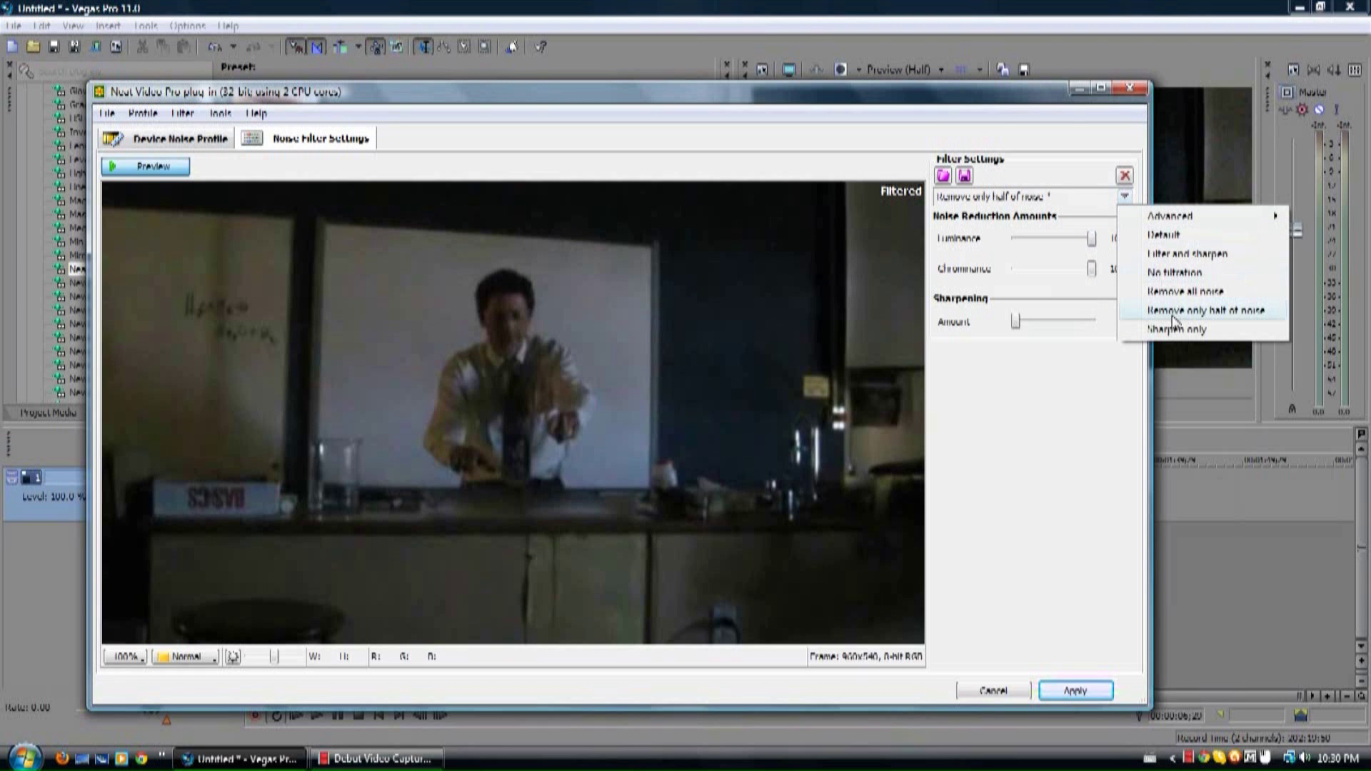
click(1182, 291)
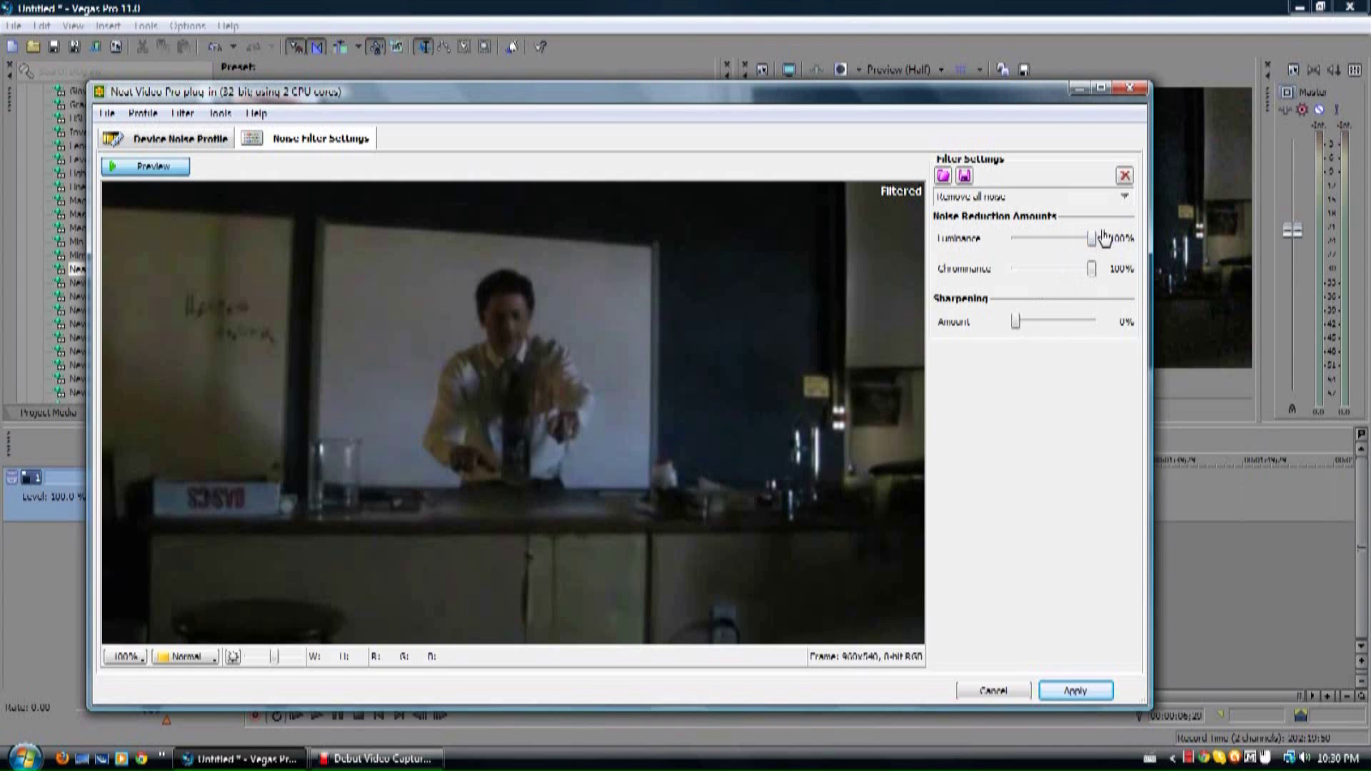
click(1124, 196)
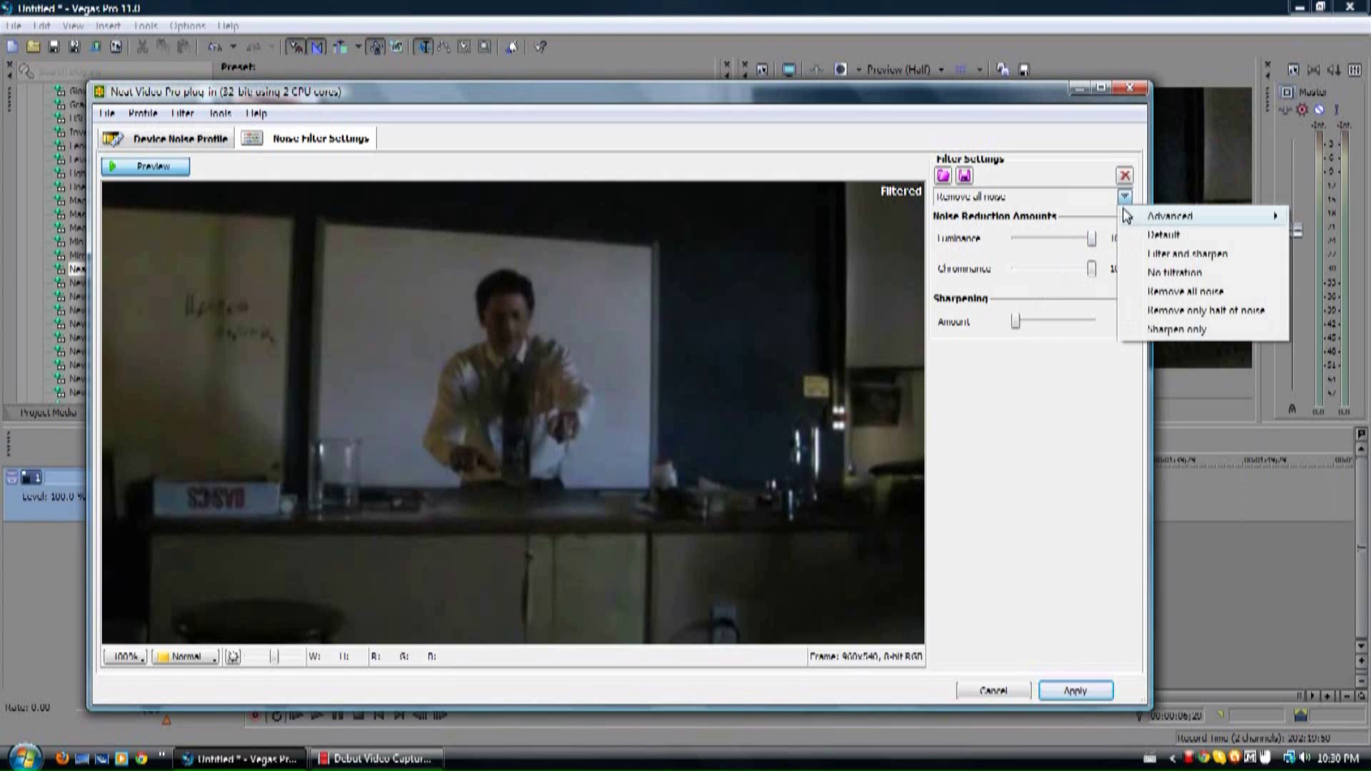
click(1160, 311)
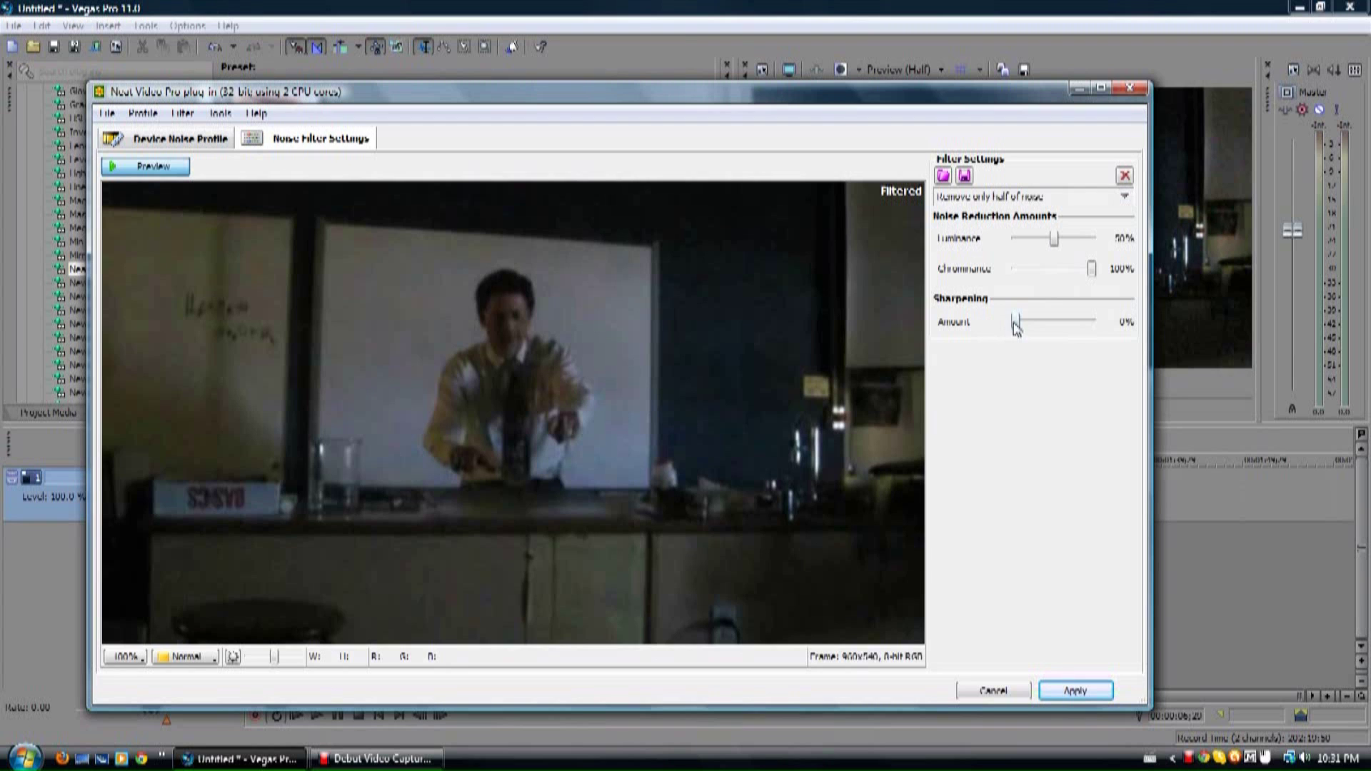
drag(1018, 325, 1162, 299)
Choose Remove all noise with sharpening at 0% and apply it to the first clip.
click(1124, 197)
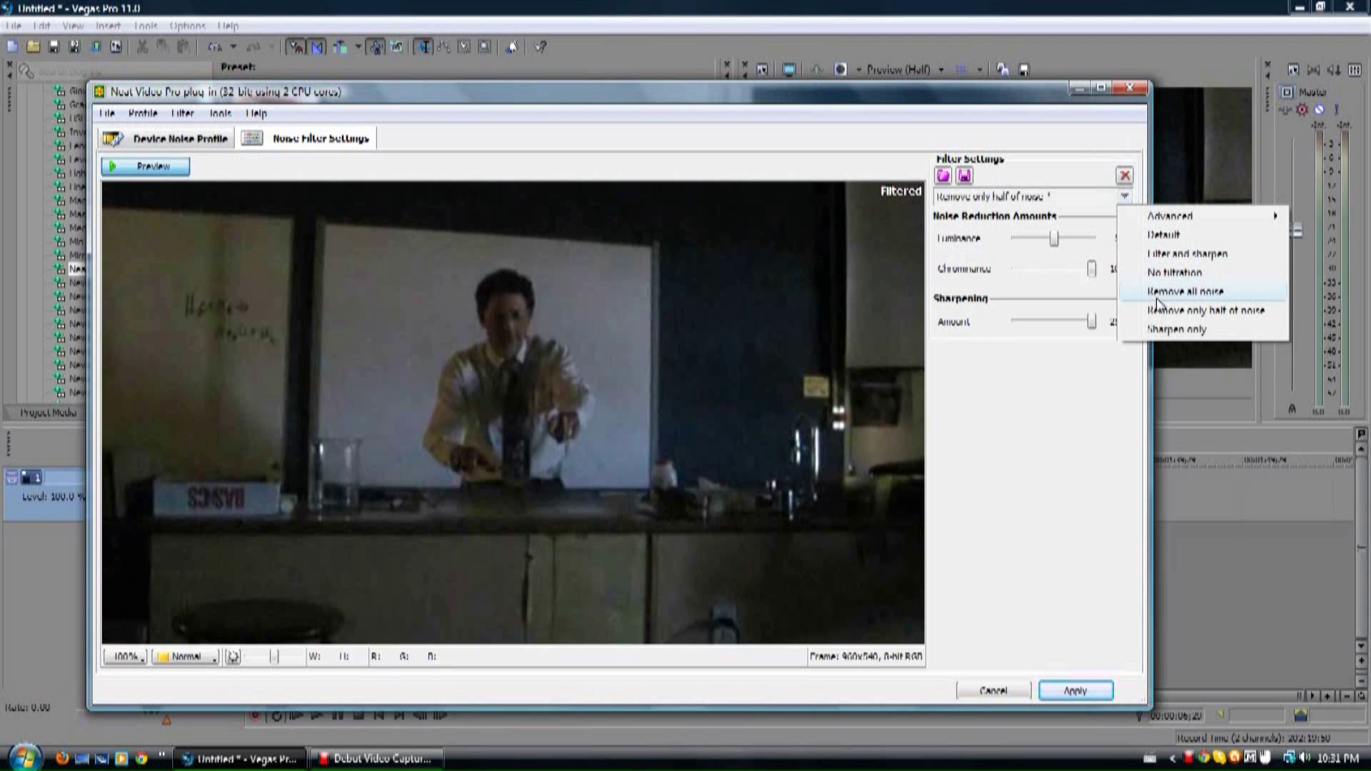
click(1156, 300)
drag(1018, 321, 1147, 314)
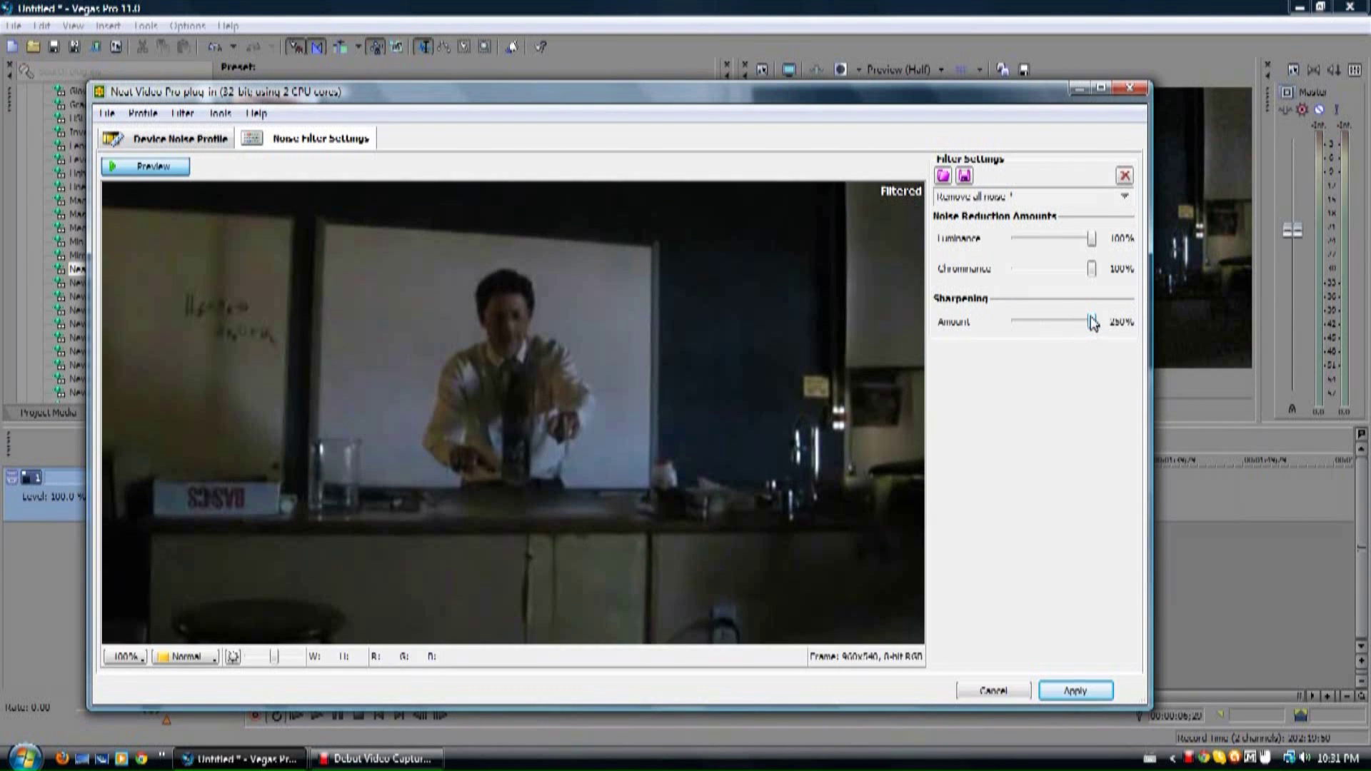
drag(1090, 321, 969, 333)
click(1085, 691)
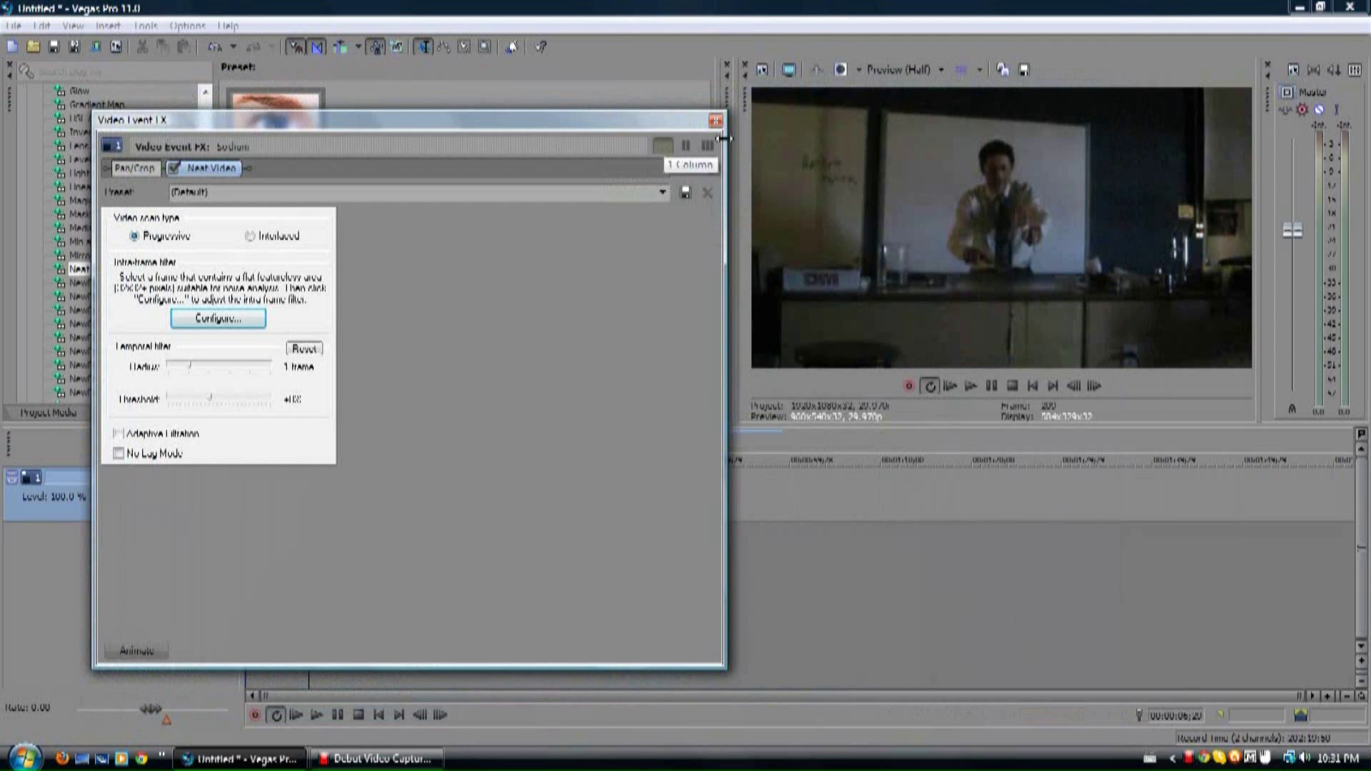
Close the first clip's Video Event FX and play through the second clip to review it.
click(715, 120)
click(491, 492)
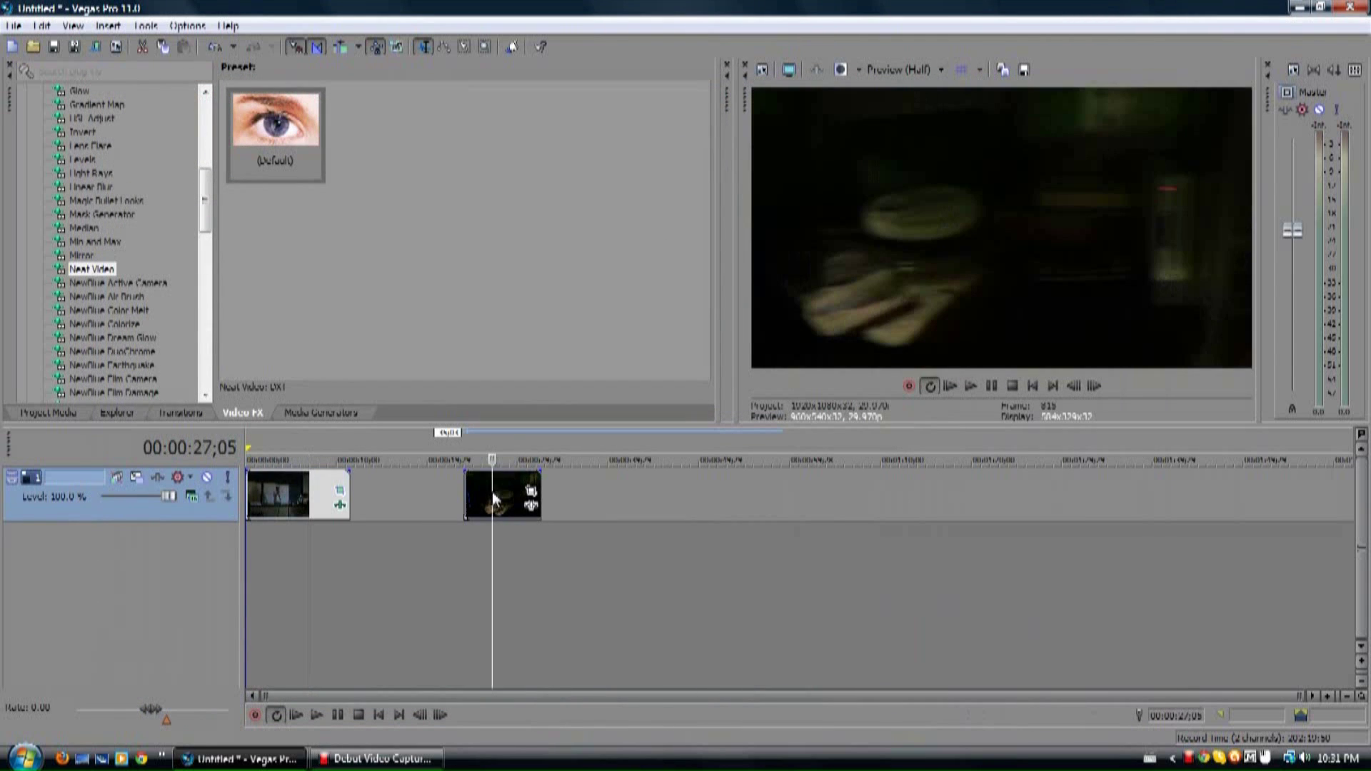
click(511, 486)
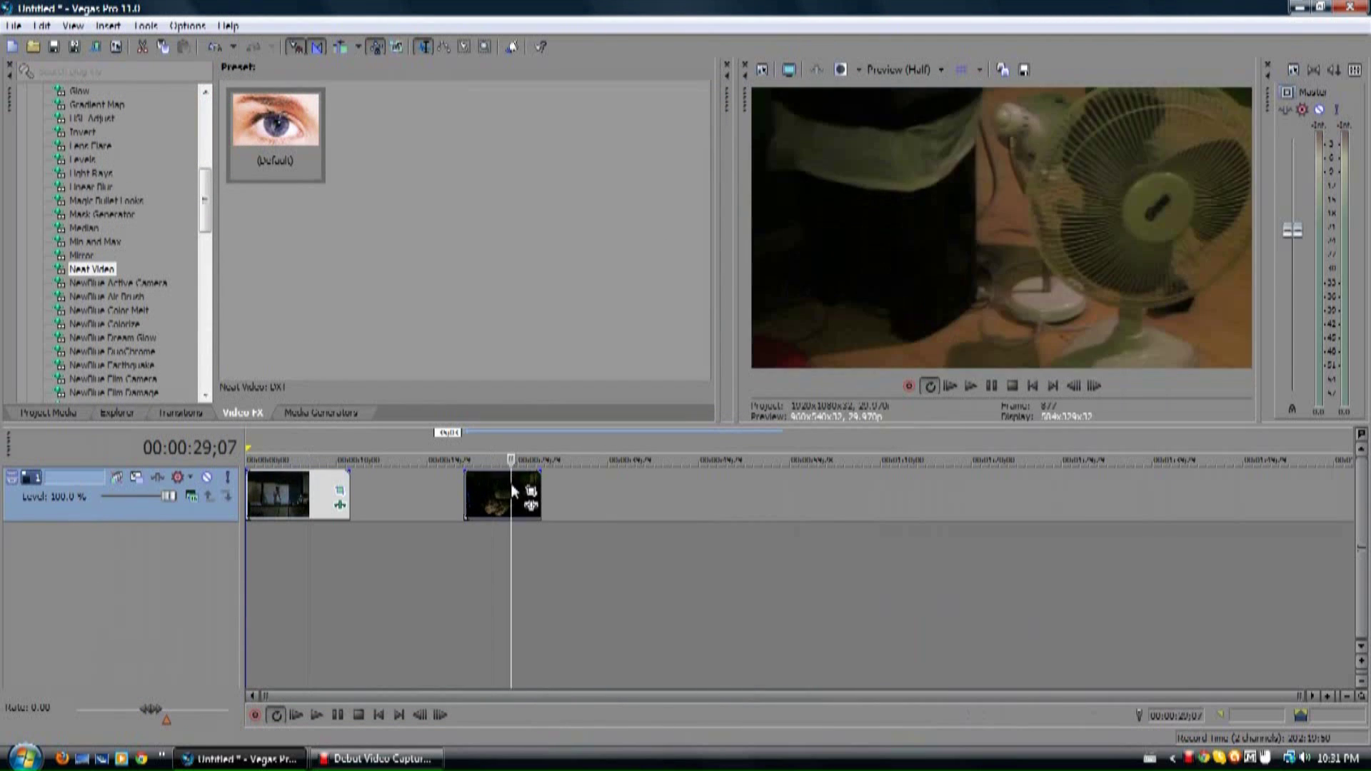
key(space)
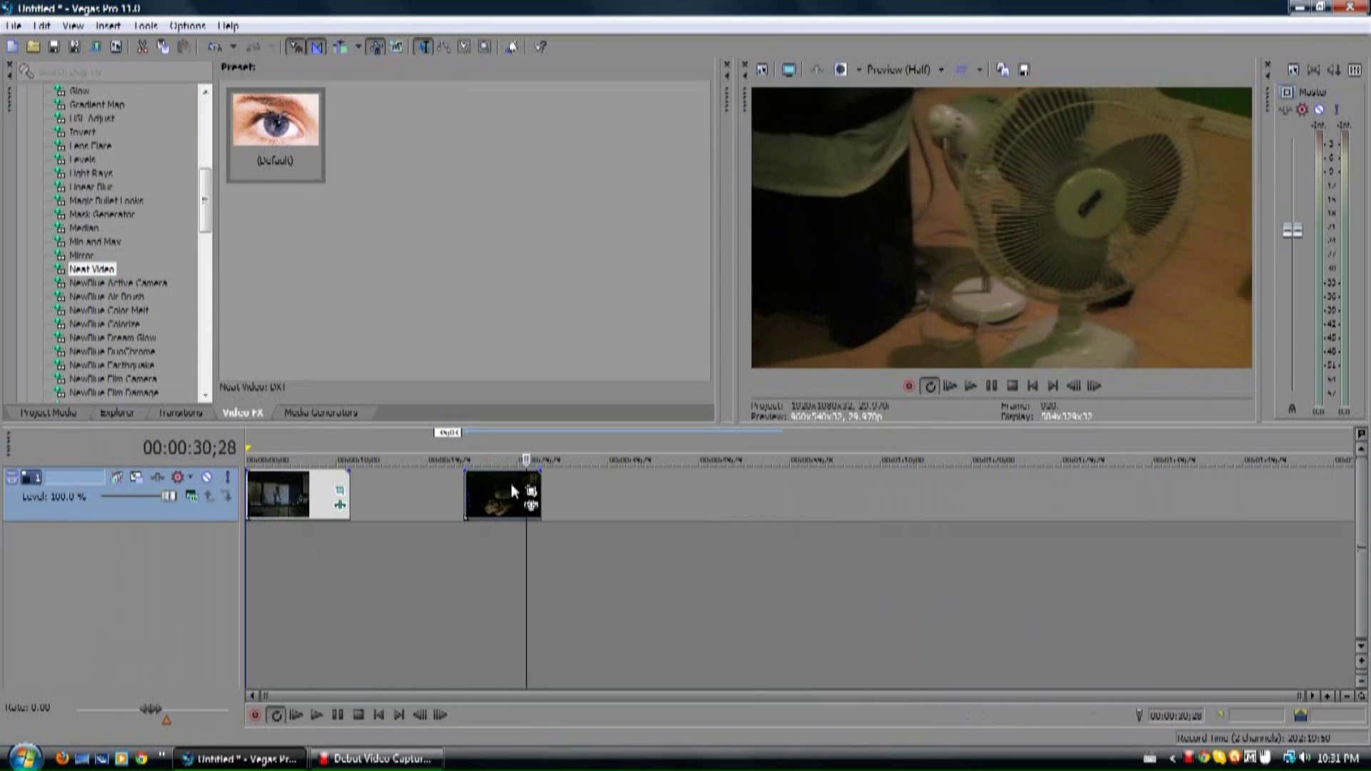
key(j)
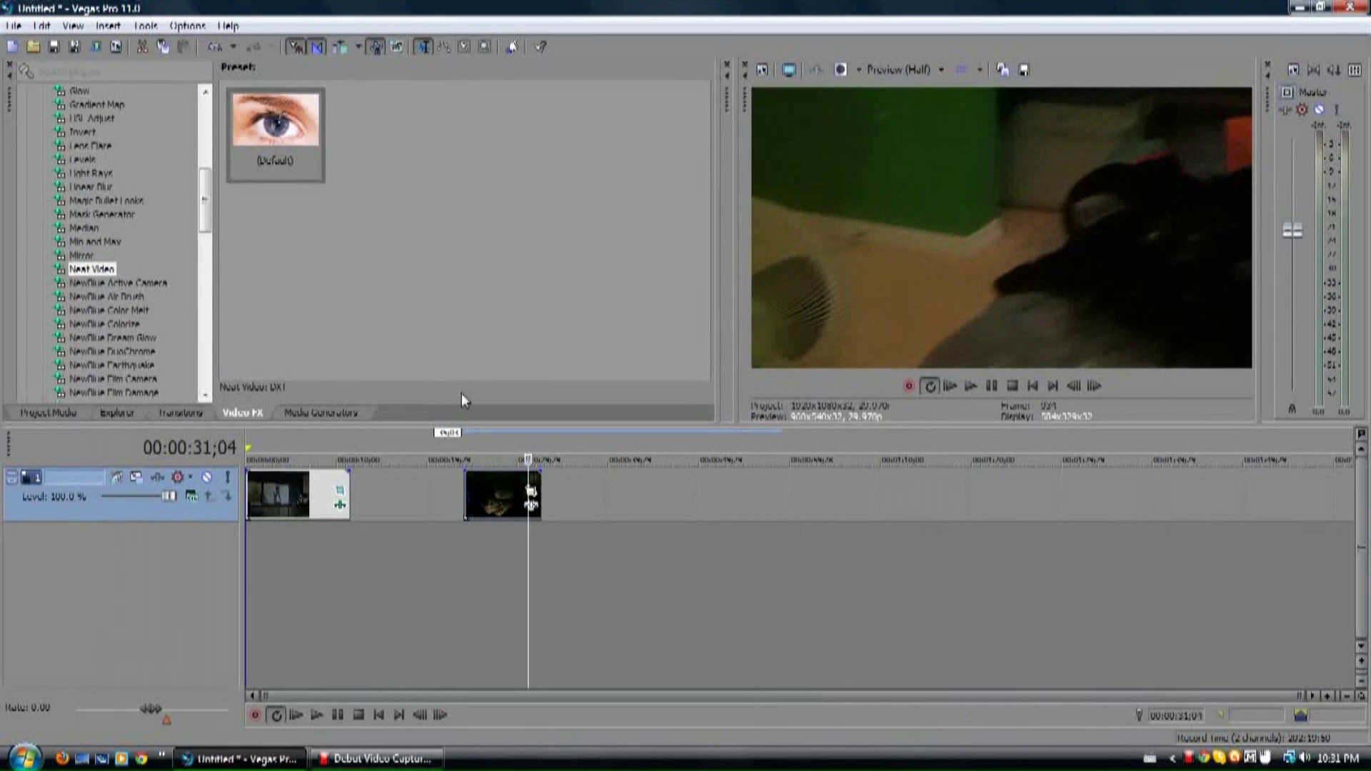
Drop the Neat Video effect onto the second clip and open its configuration.
drag(275, 111, 525, 494)
drag(987, 220, 481, 495)
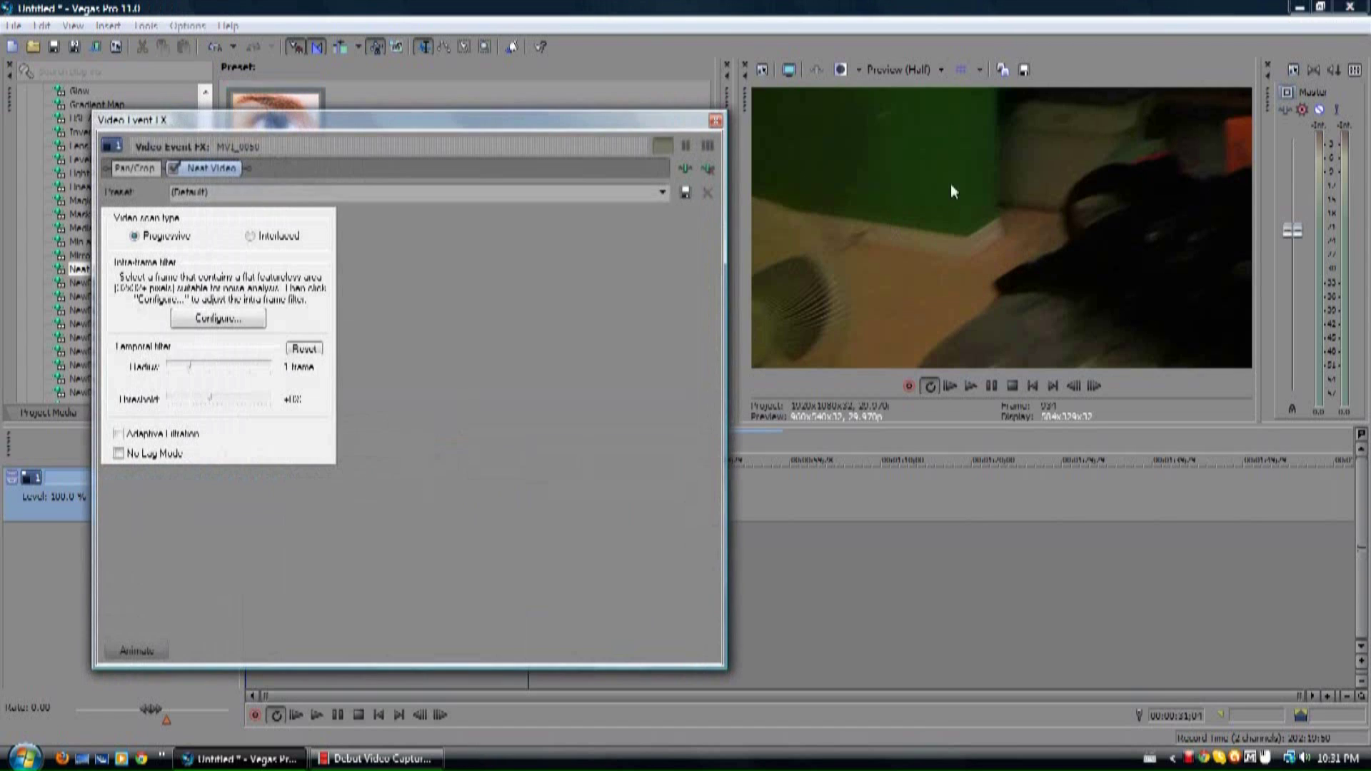
click(228, 319)
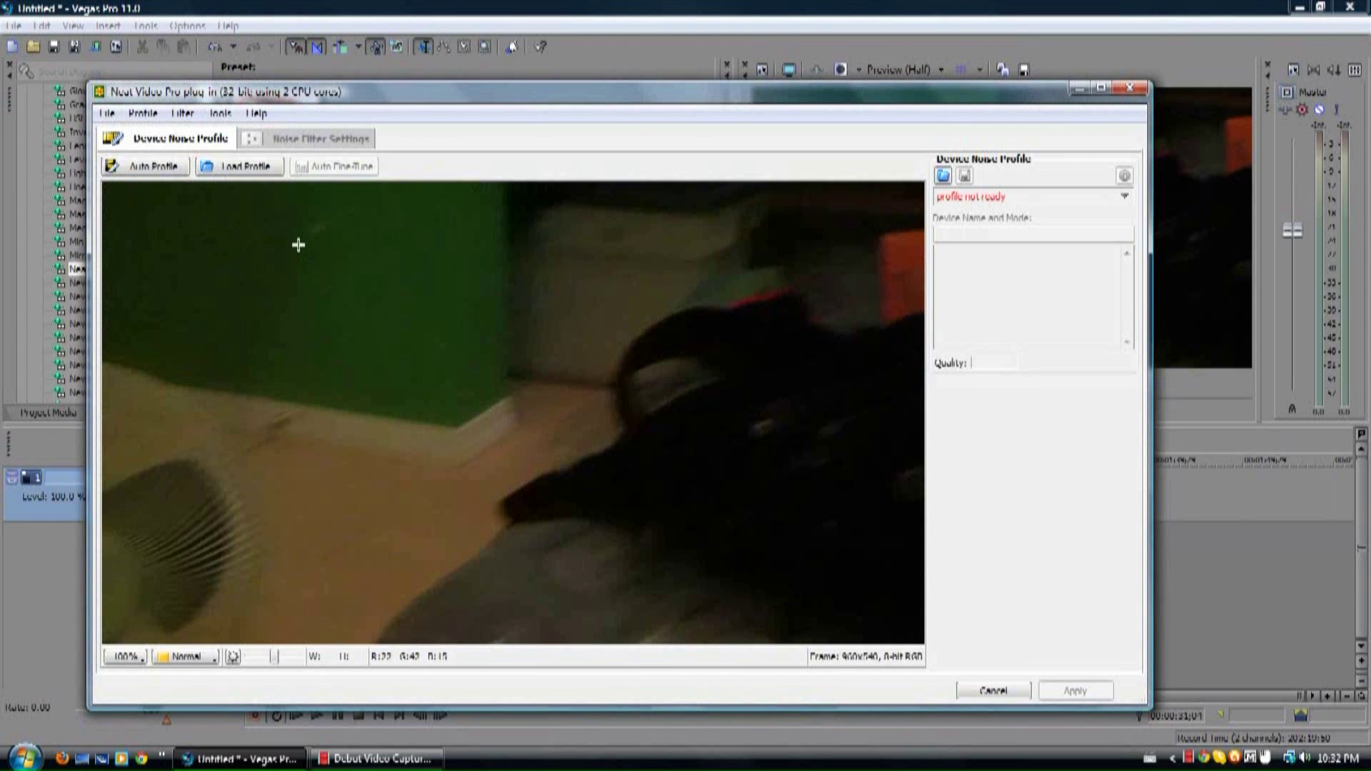
Sample the flat green wall and auto-build the second clip's noise profile.
drag(277, 236, 472, 384)
click(171, 169)
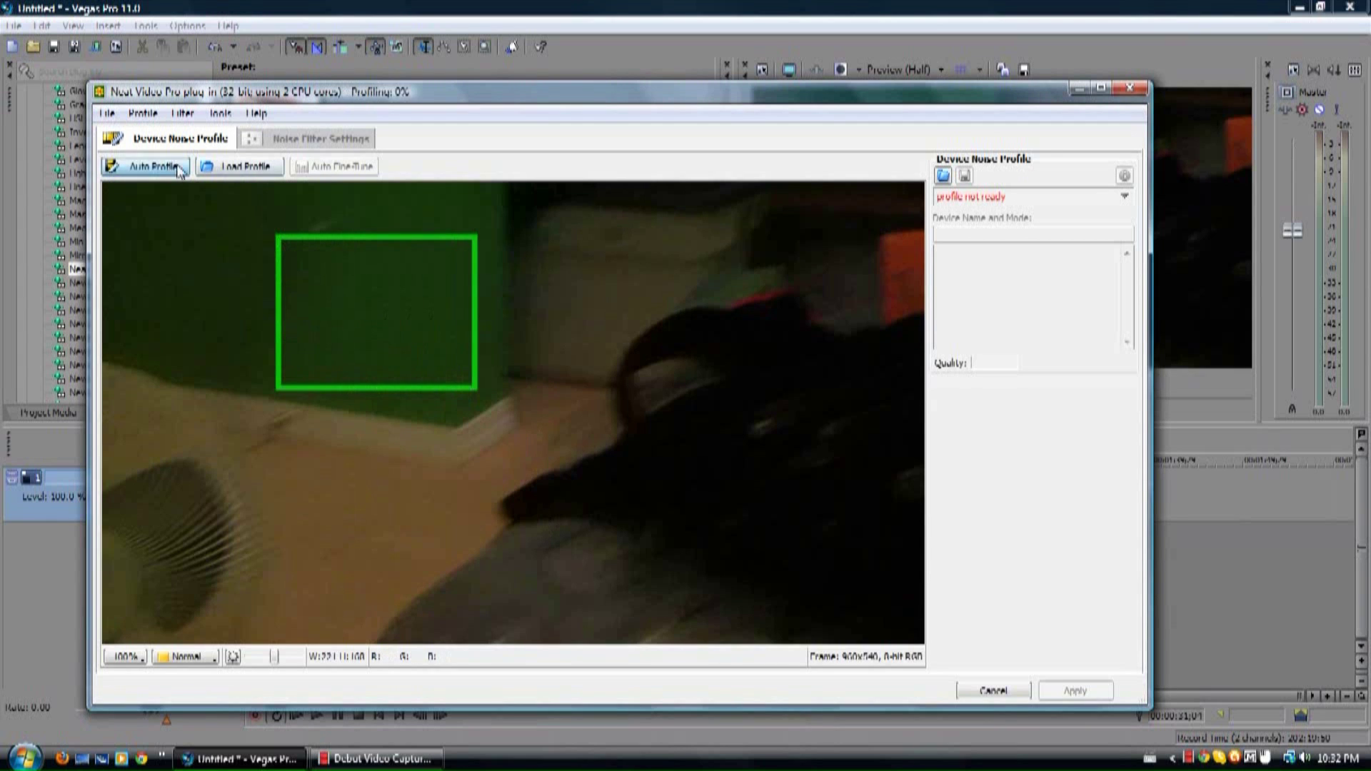
click(292, 143)
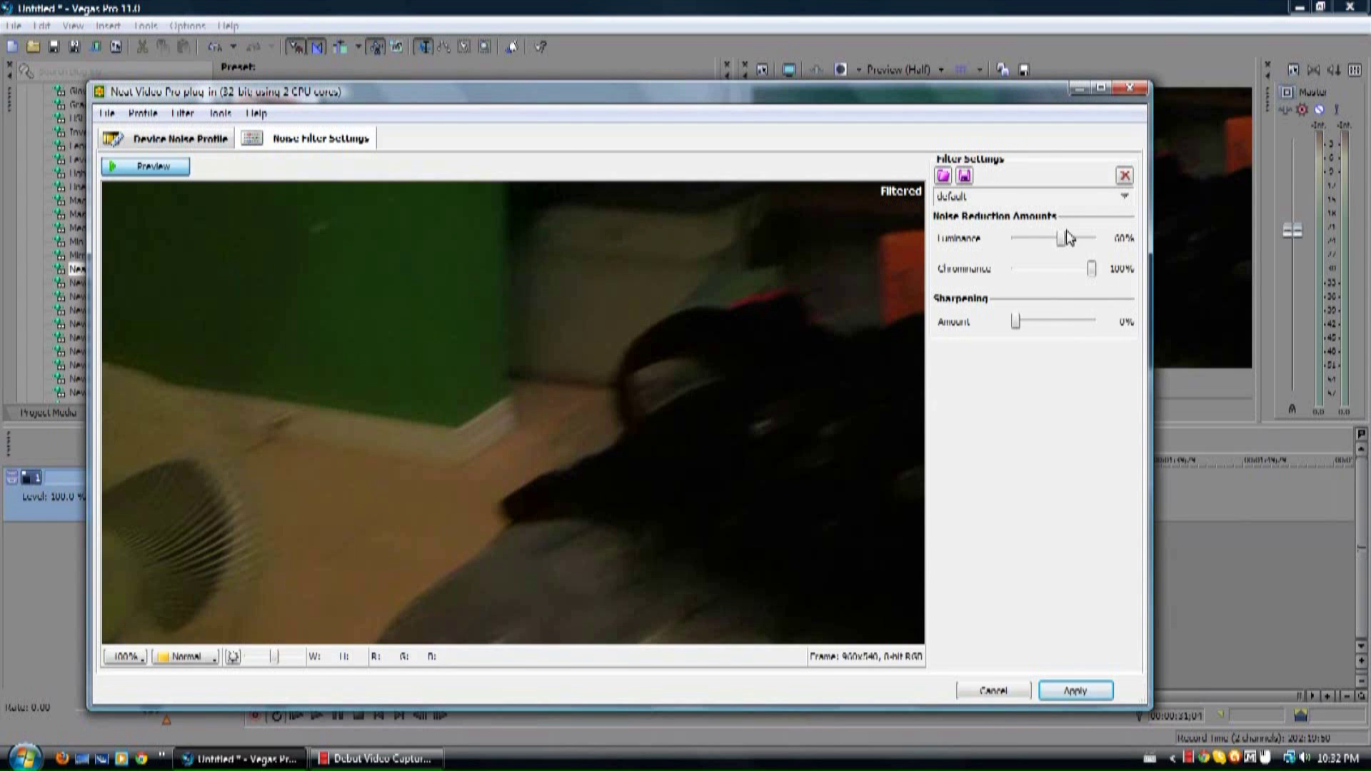
Apply the Remove only half of noise preset and preview it over the green wall.
click(1125, 197)
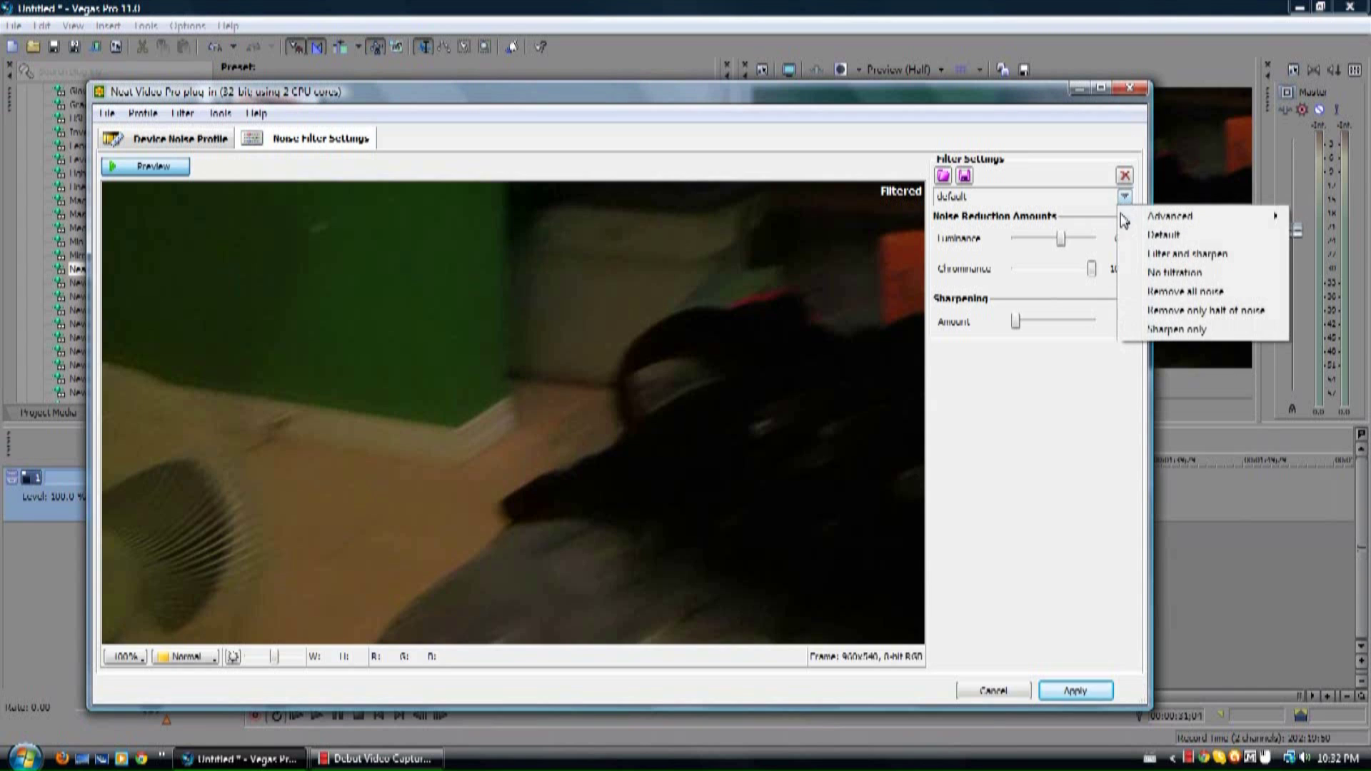
click(1168, 310)
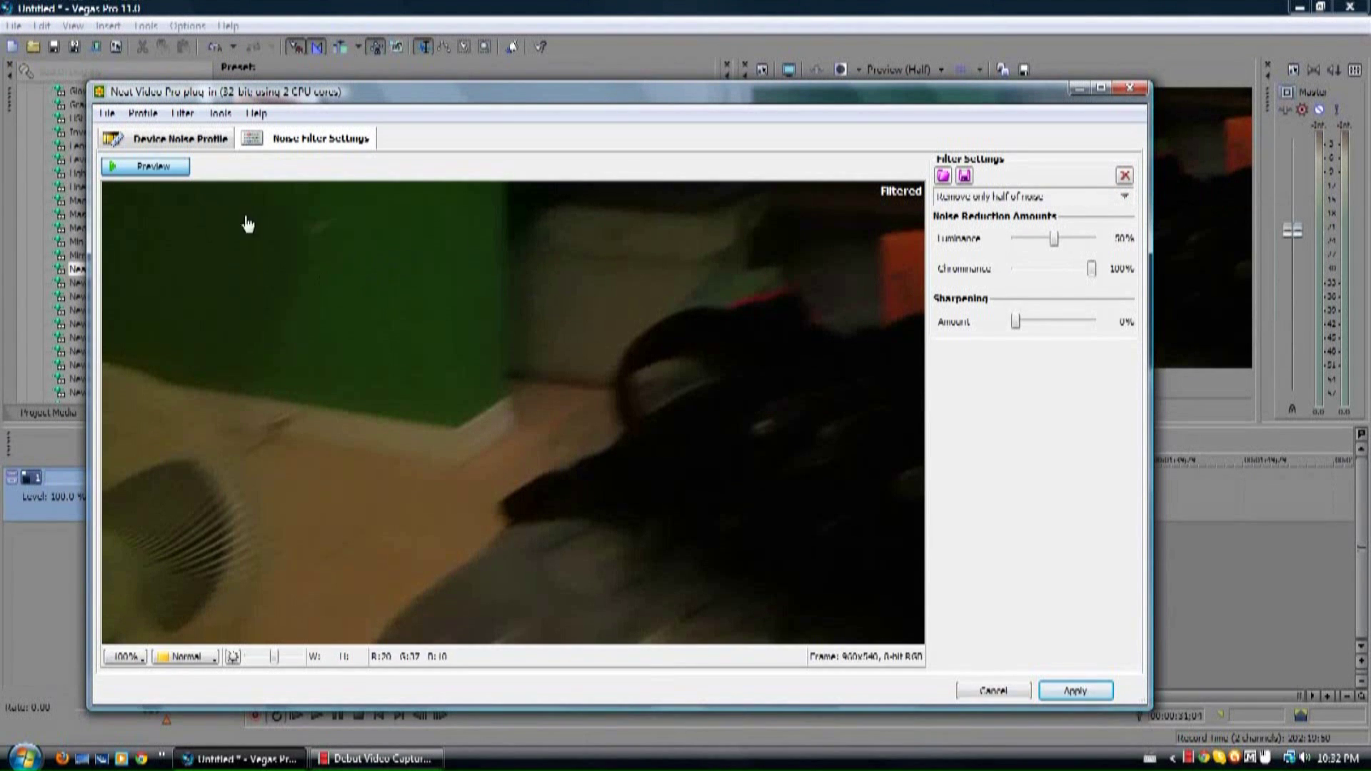
drag(280, 232, 508, 395)
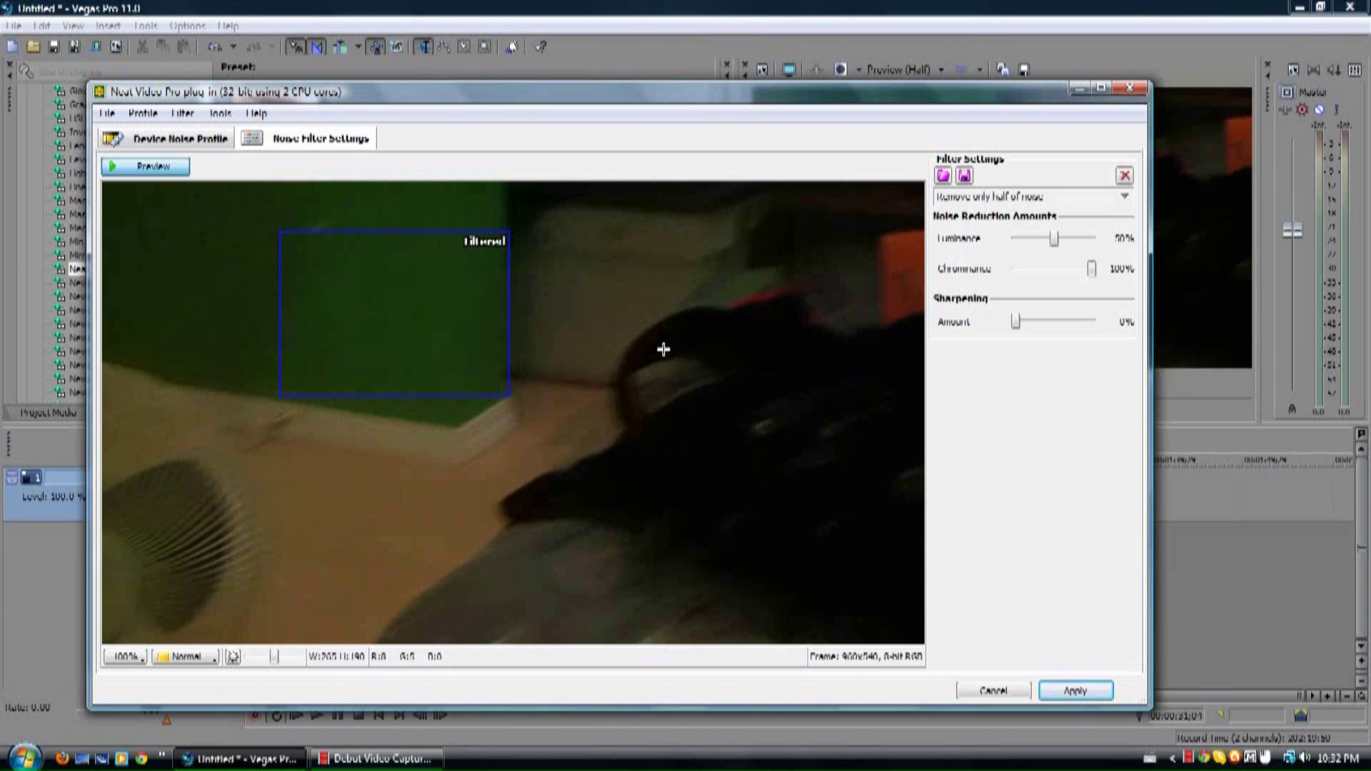
Switch to the Remove all noise preset with sharpening raised to 250%.
click(1124, 196)
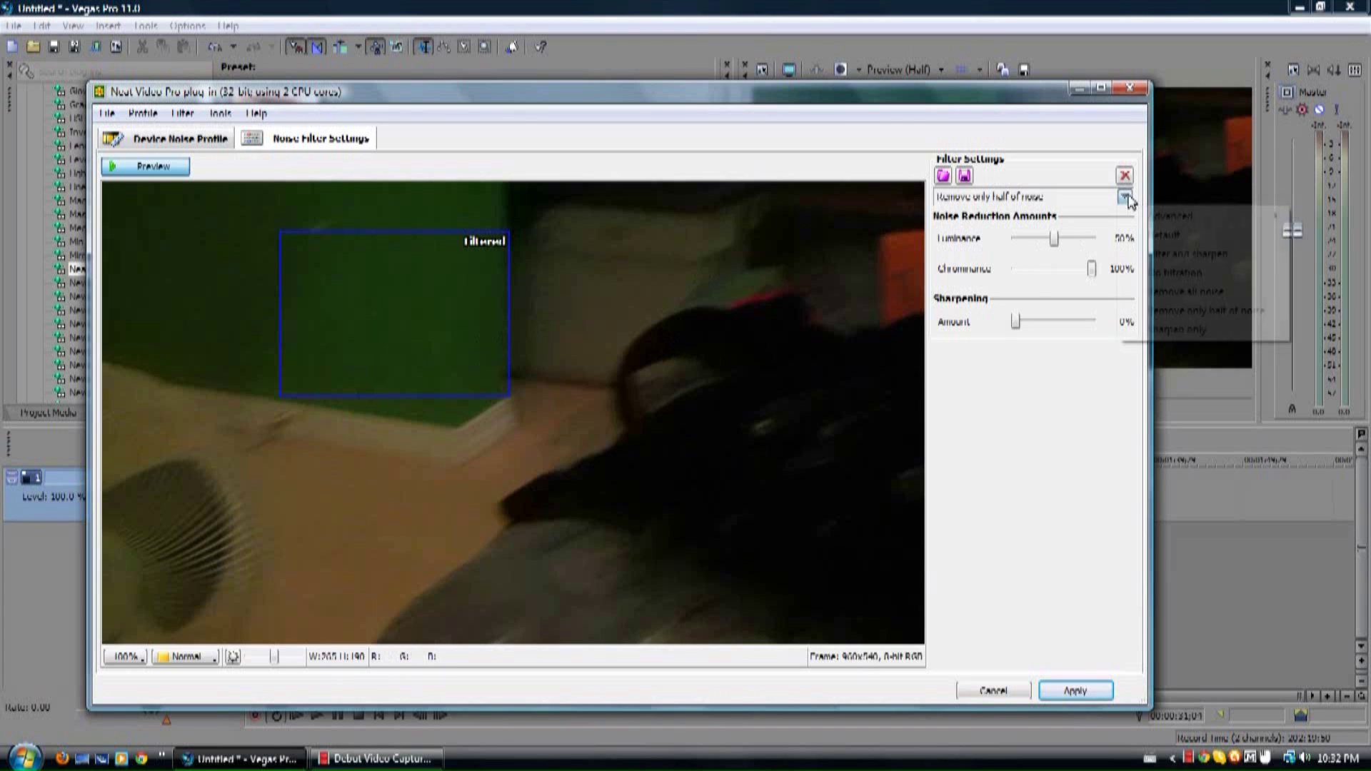
click(1158, 296)
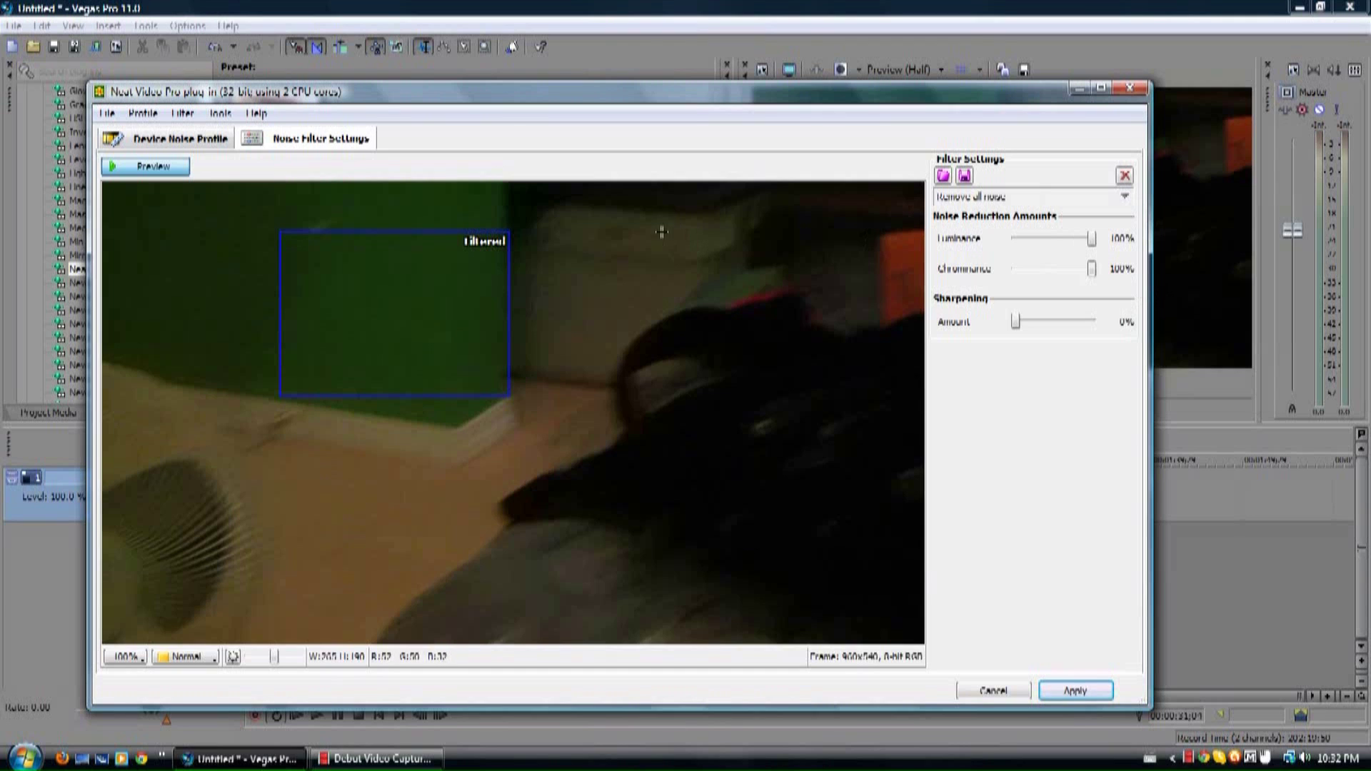
drag(1018, 322, 1191, 326)
Check the filtered preview across the centre and lower-left of the frame, then apply it.
drag(426, 312, 673, 324)
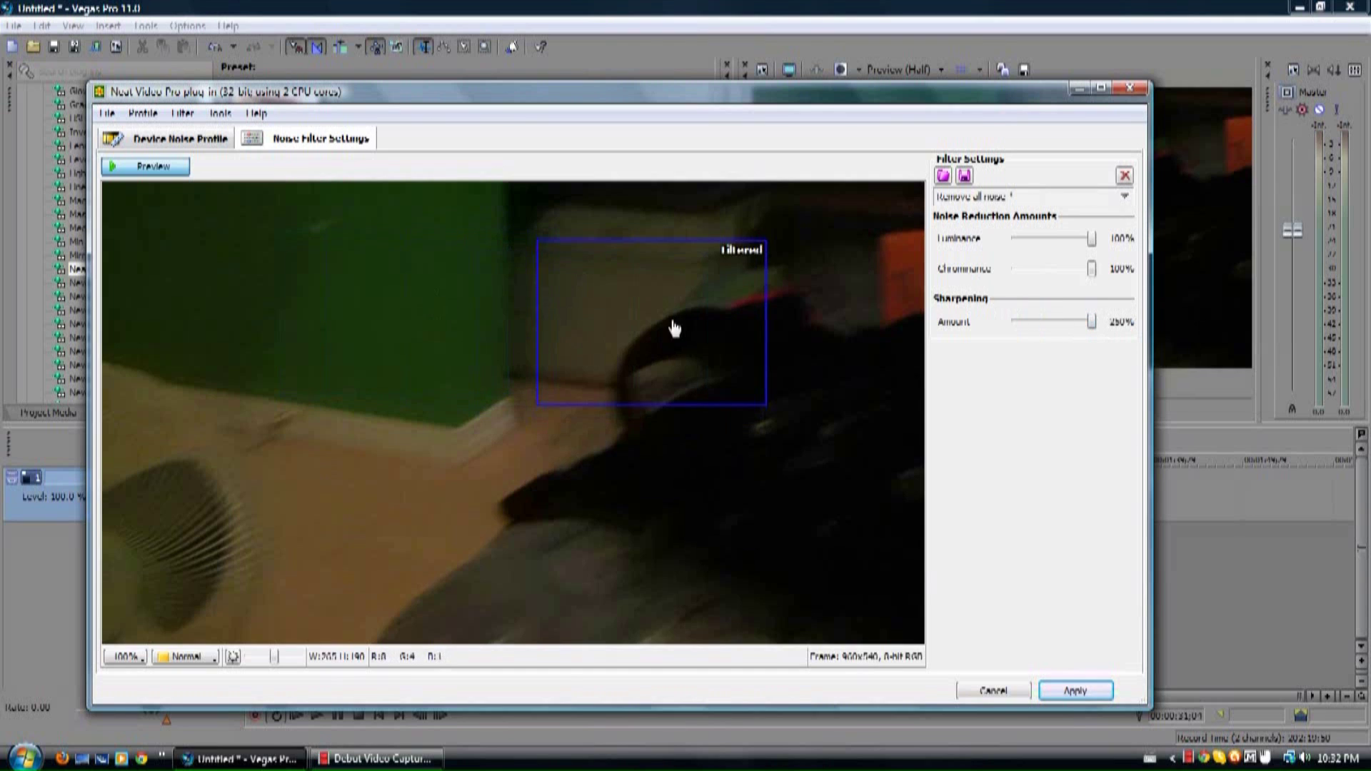
drag(734, 383, 612, 469)
drag(537, 531, 317, 480)
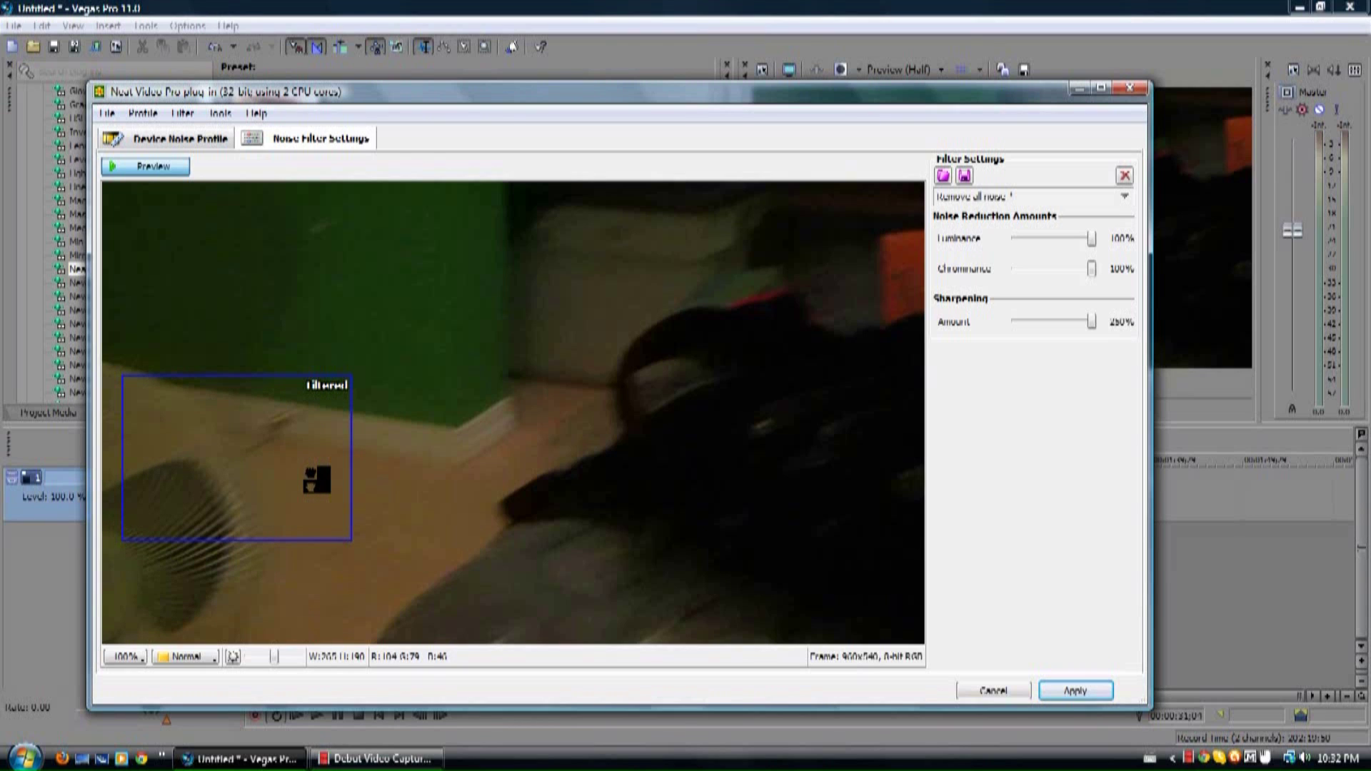
drag(284, 483, 379, 370)
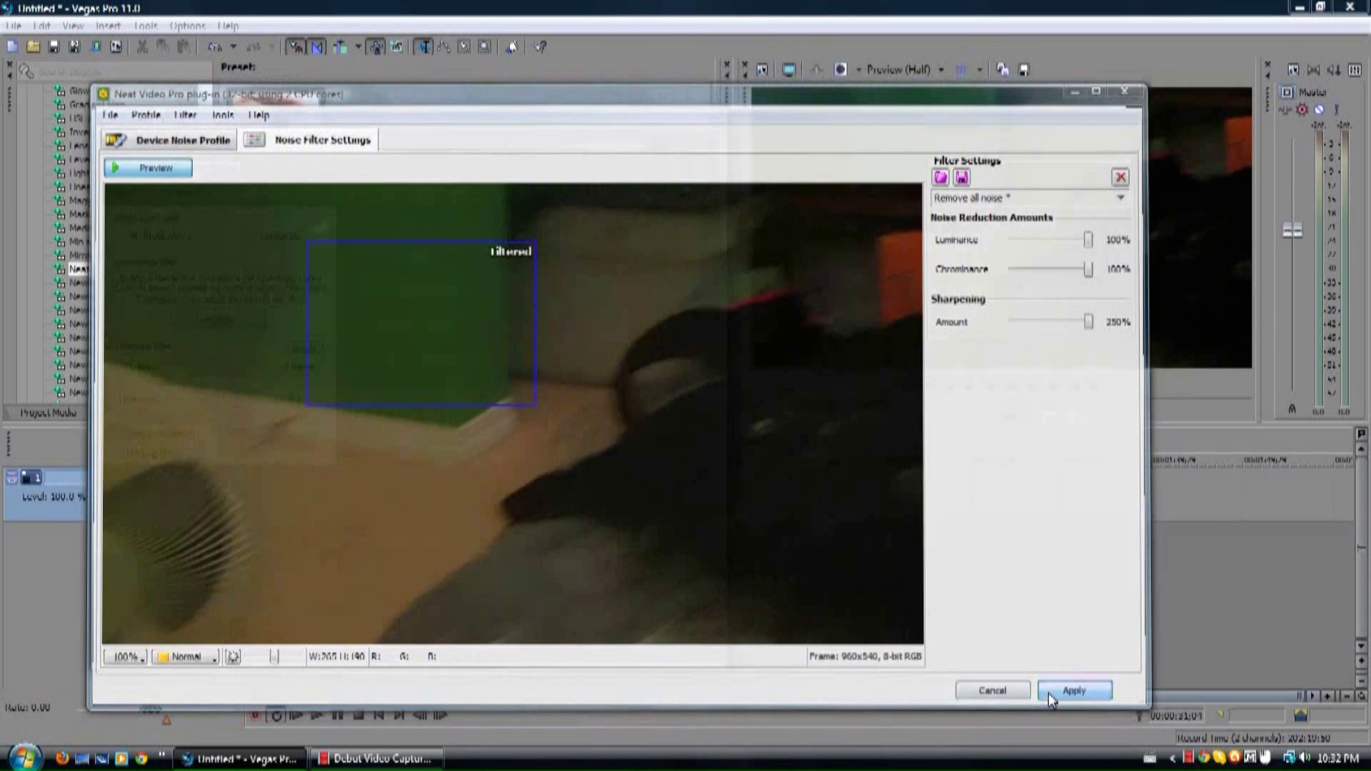
click(1075, 690)
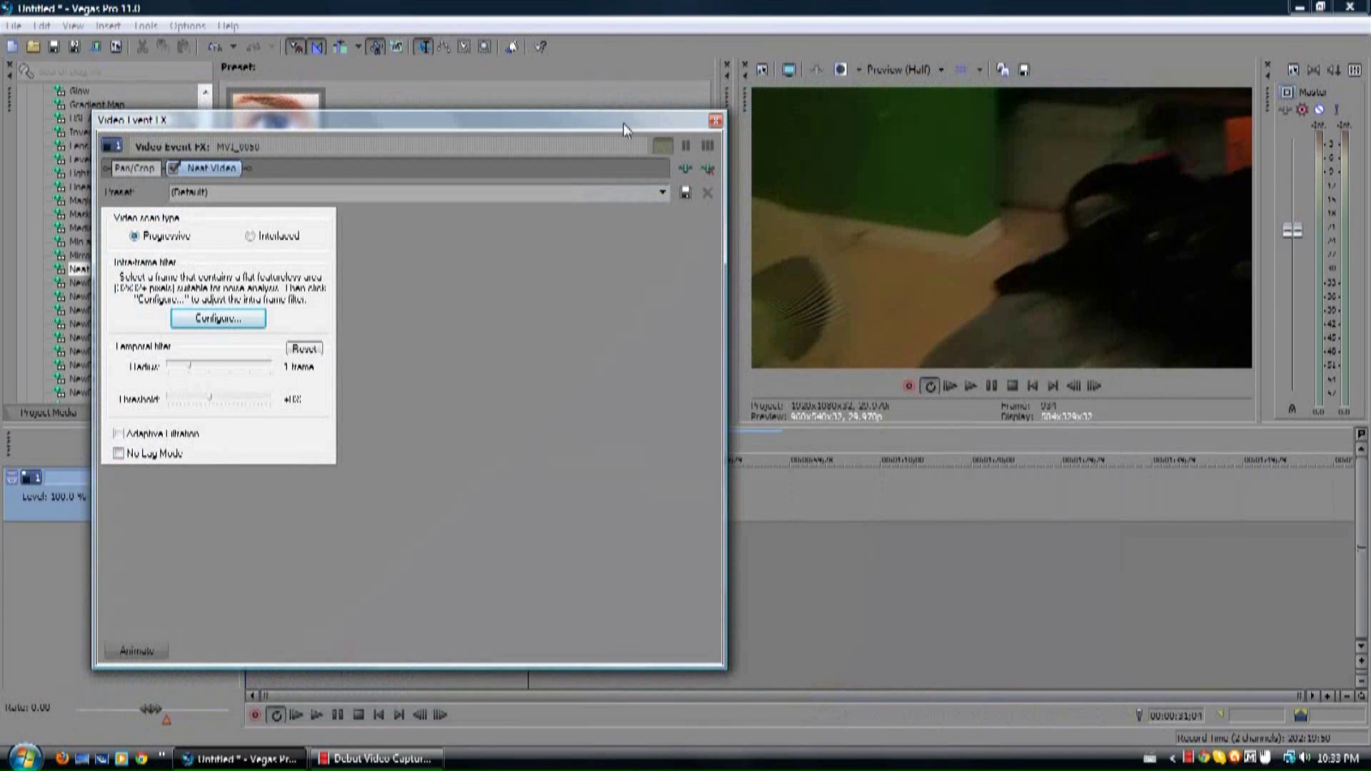
Close the second clip's Video Event FX window to return to the timeline.
click(715, 123)
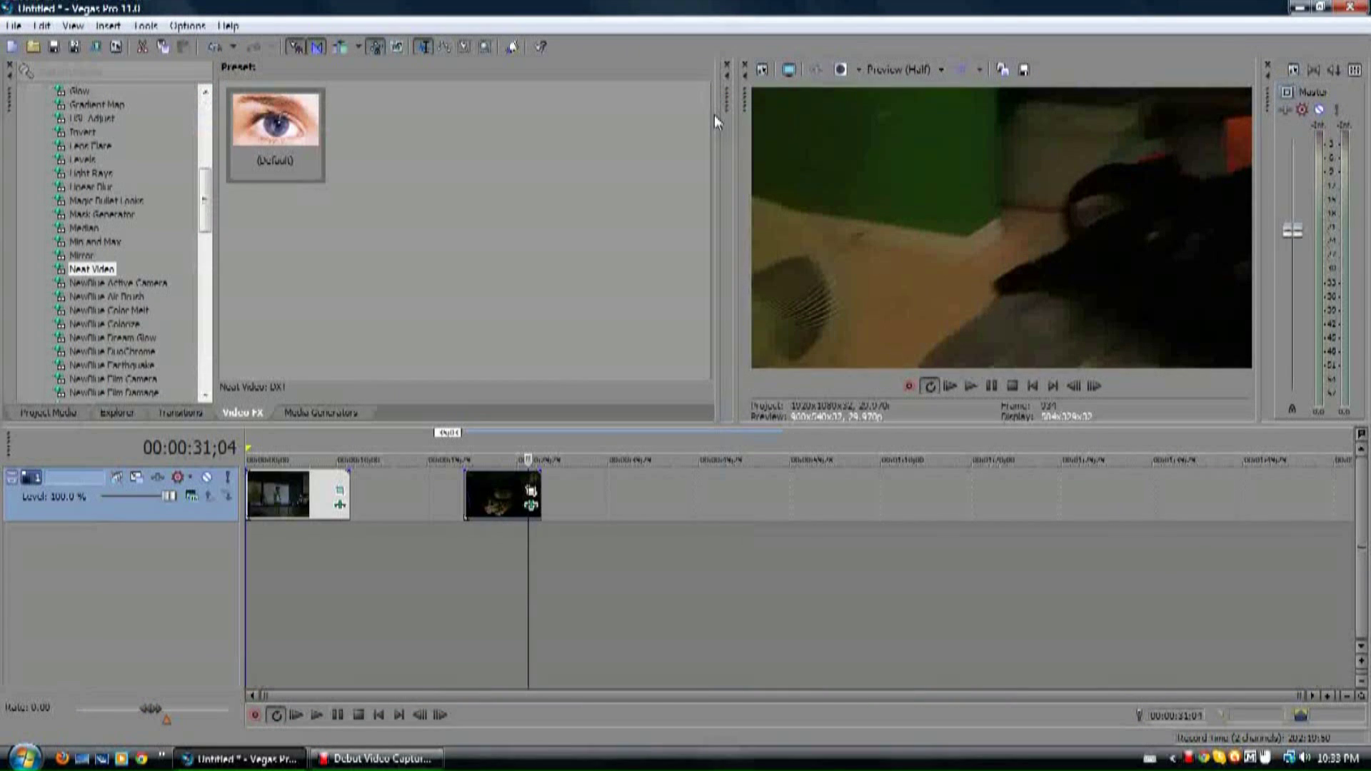